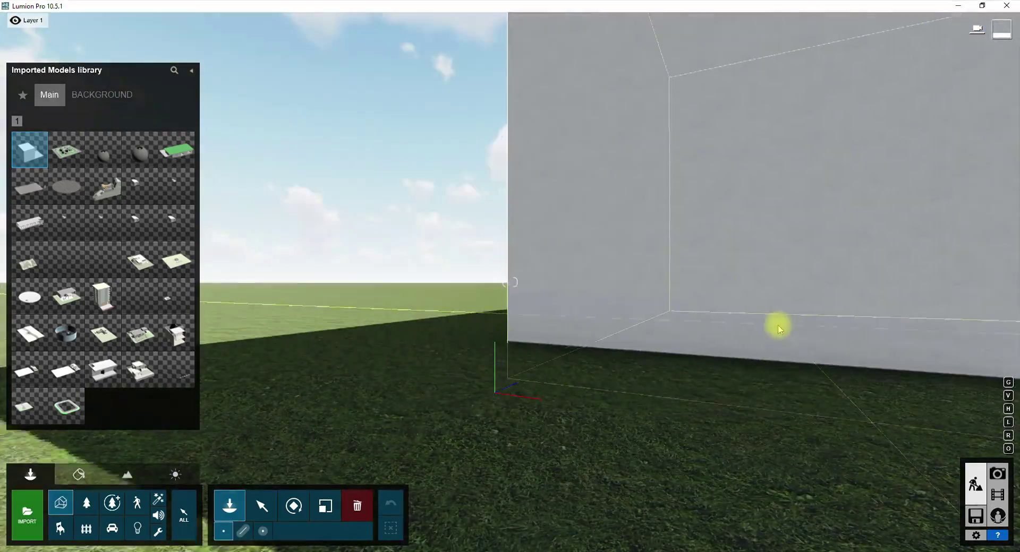
- Place the imported apartment model and apply a wood material to its floor
left_click(514, 291)
left_click(570, 302)
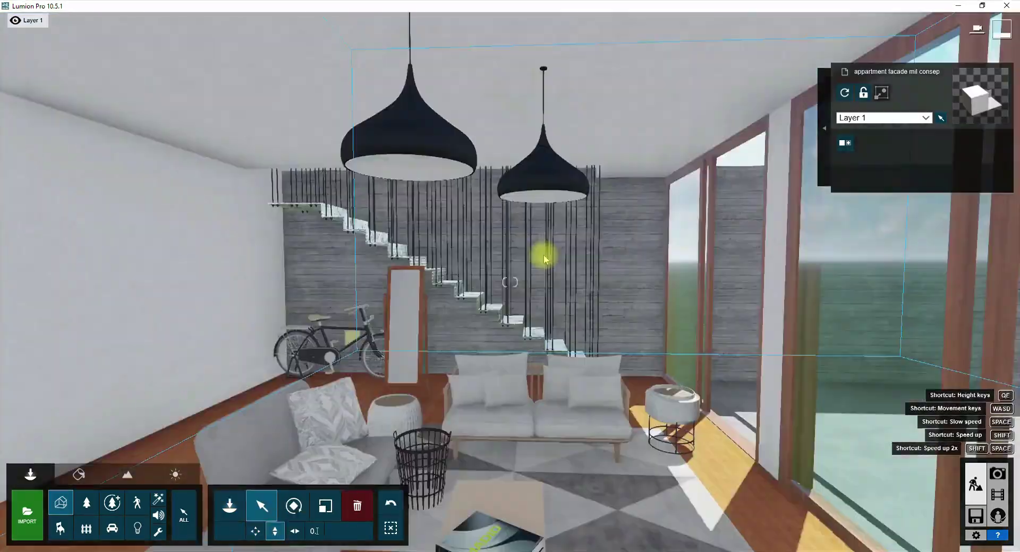
left_click(87, 503)
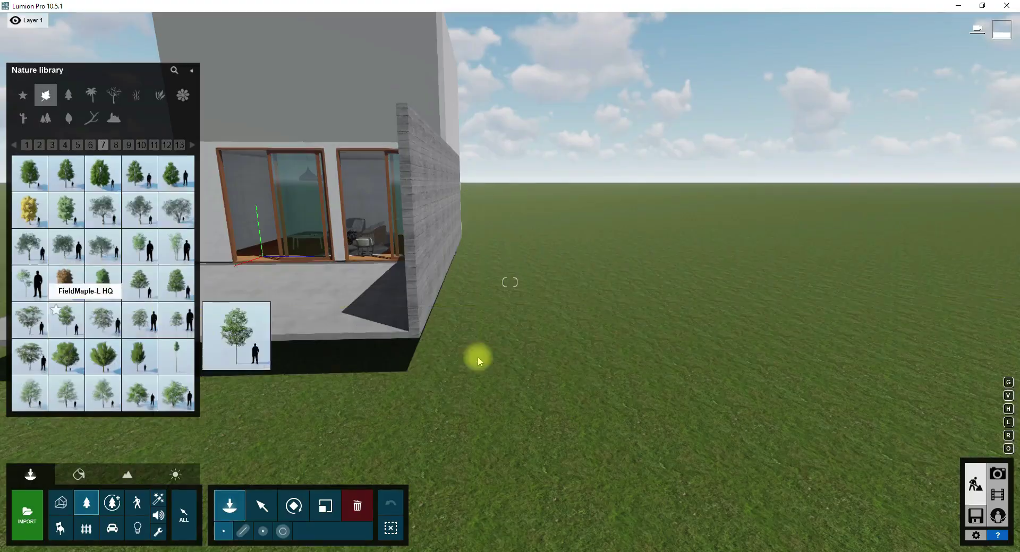
left_click(489, 424)
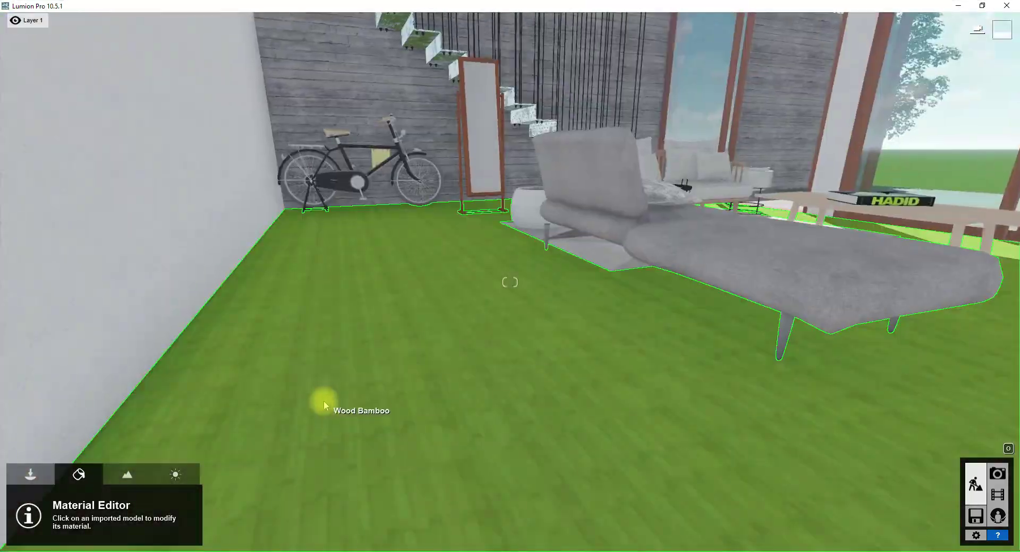
left_click(325, 401)
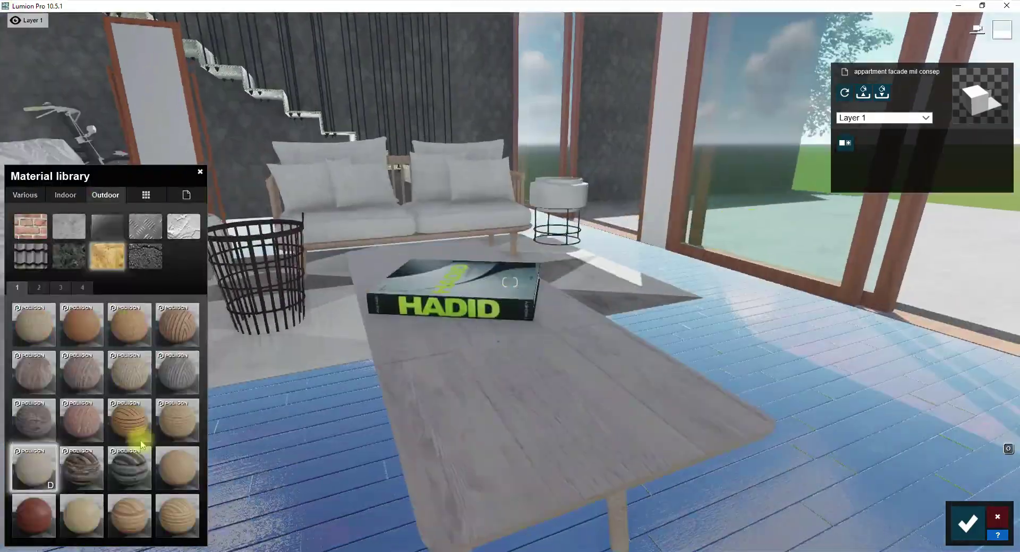
left_click(141, 428)
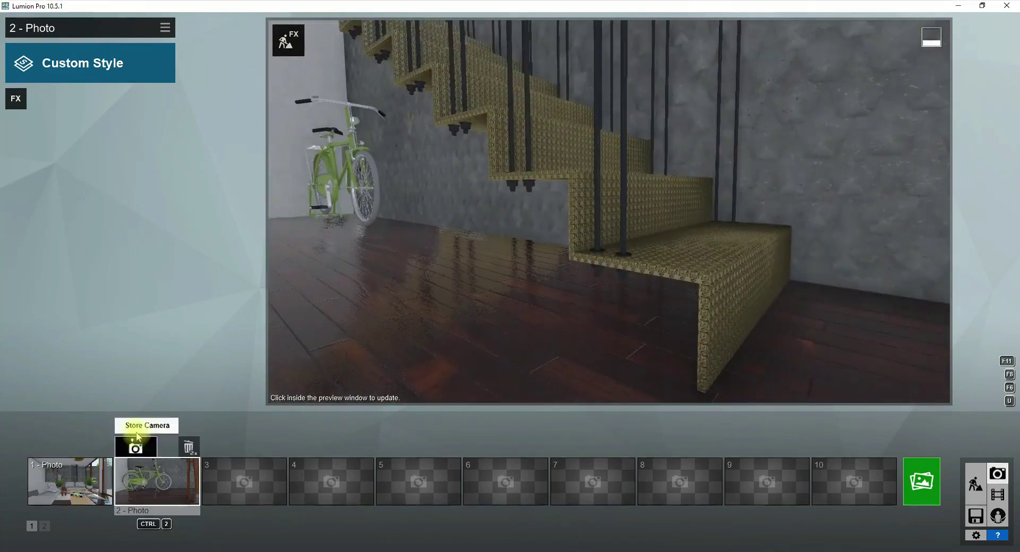
- Save the current living-room camera view as a photo and move to the next view
left_click(136, 446)
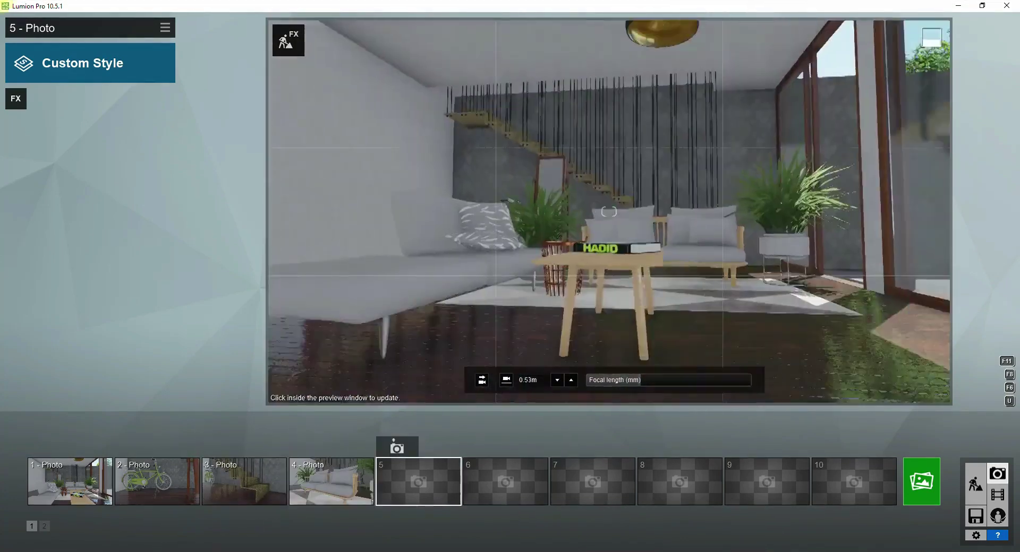
key("w")
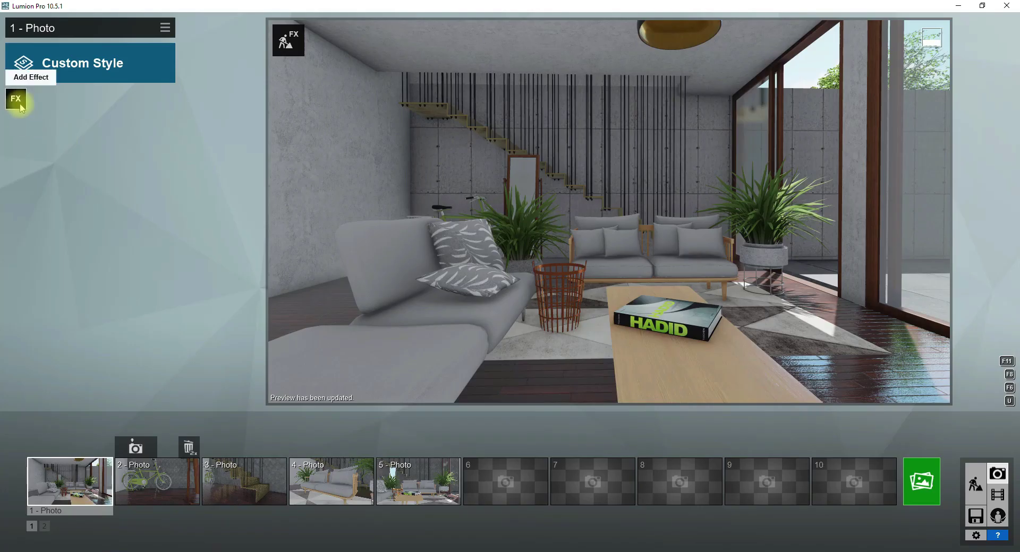
- Add the Artistic 2 Styrofoam effect to photo 1 with Diffusion at 0.1
left_click(16, 99)
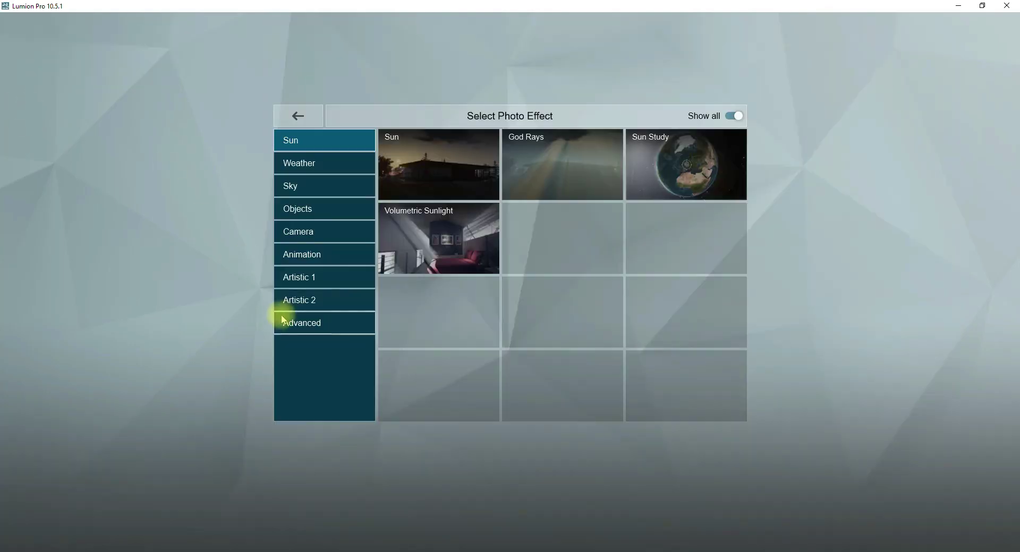
left_click(309, 302)
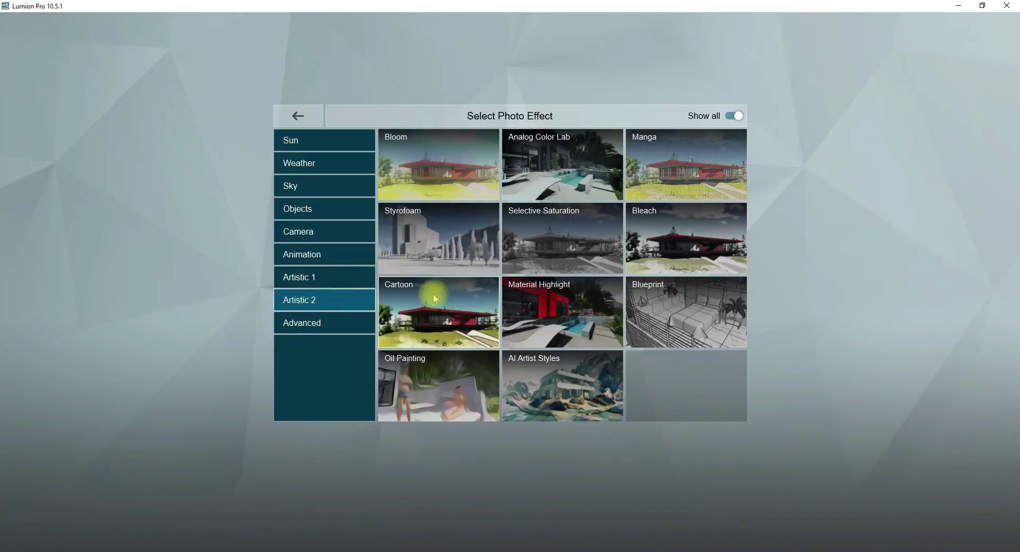
left_click(438, 225)
left_click(572, 212)
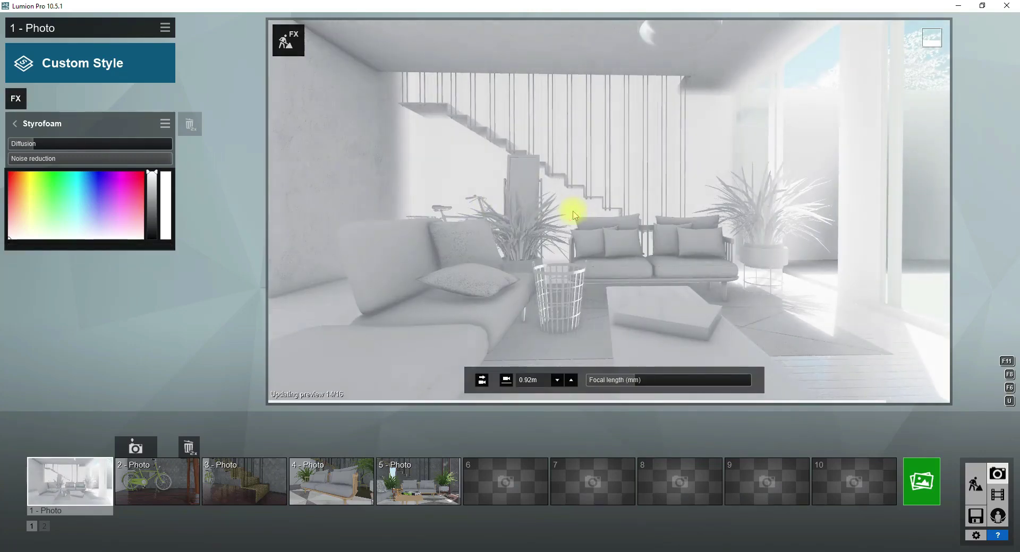
left_click_drag(24, 144, 1, 166)
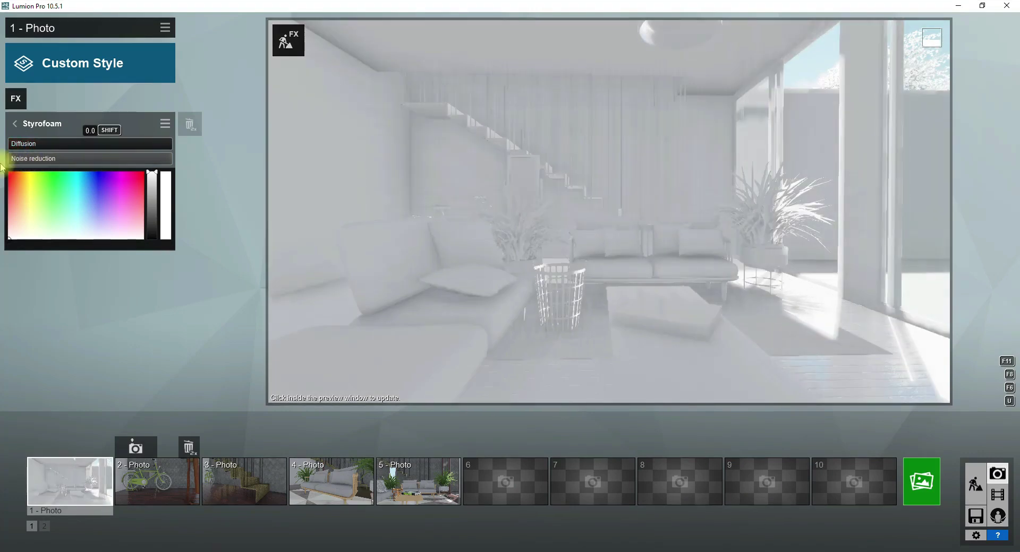
left_click(565, 210)
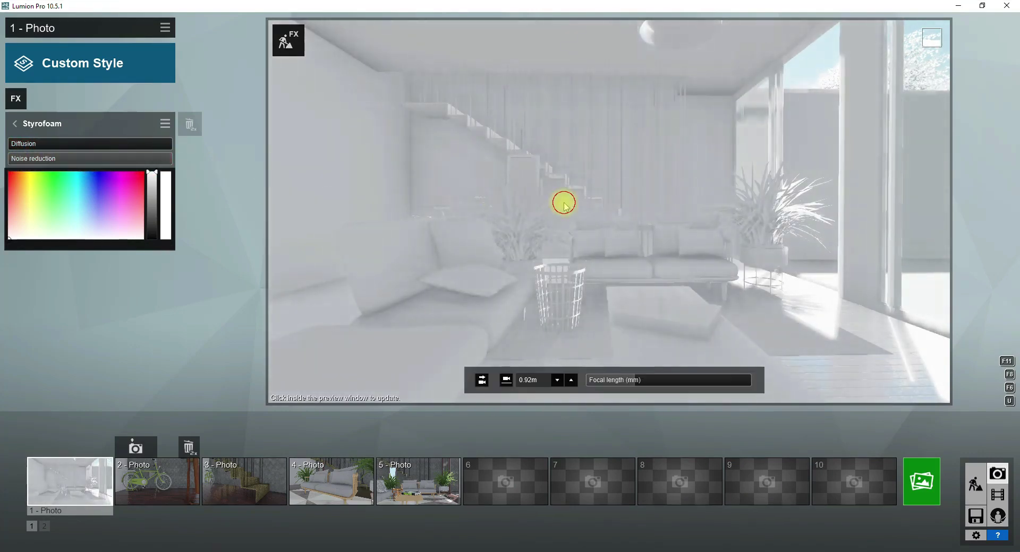
left_click(563, 206)
- Render photo 1 at 1920x1080 and close the finished render
left_click(921, 482)
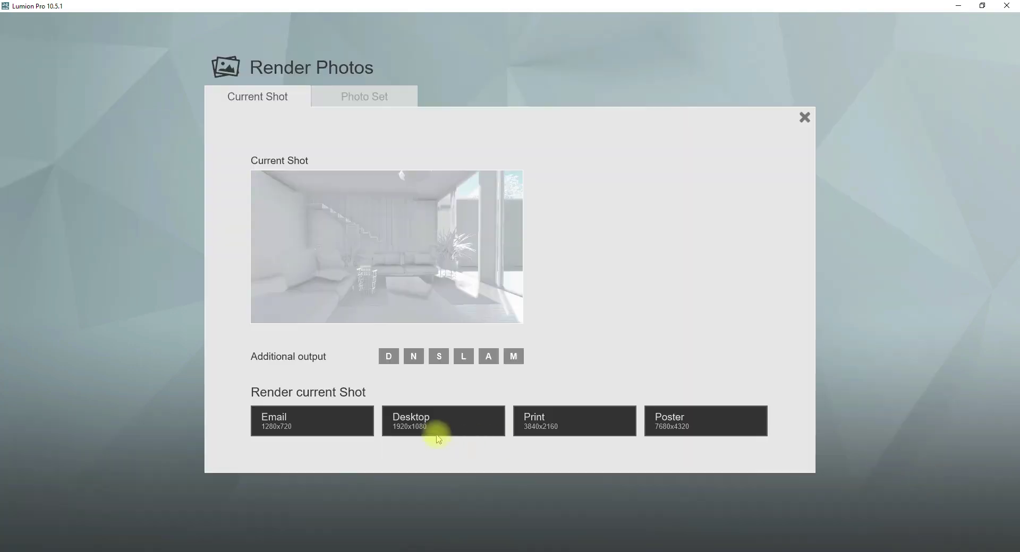
left_click(429, 430)
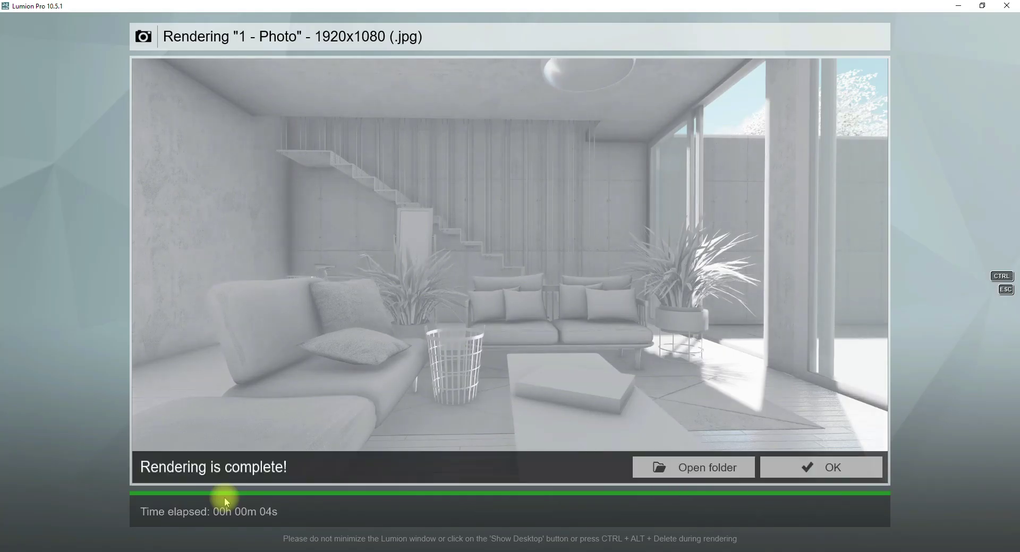
left_click(802, 485)
- Add a Shadow effect with Brightness 0.1 and reduced omnishadow, then render at 1920x1080
left_click(16, 97)
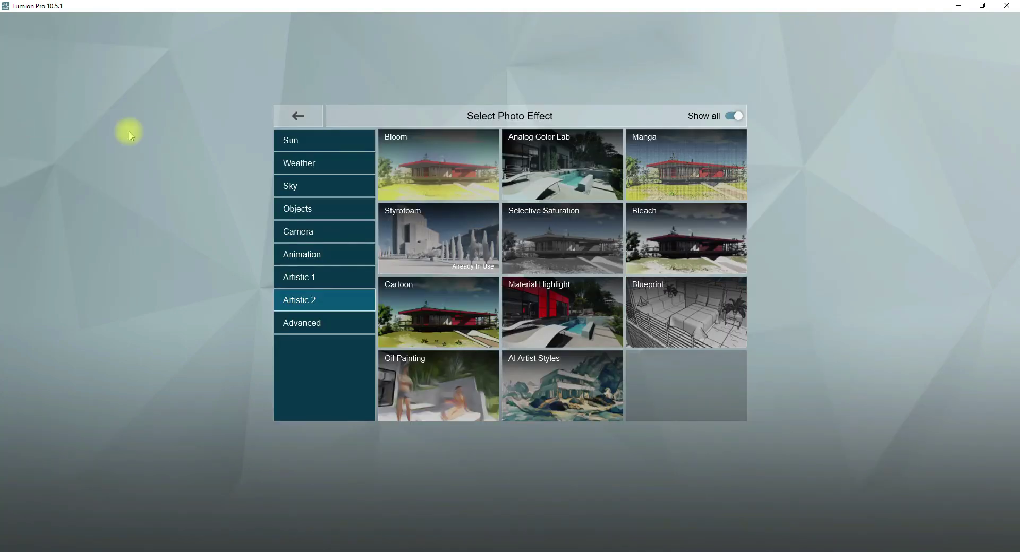
left_click(320, 322)
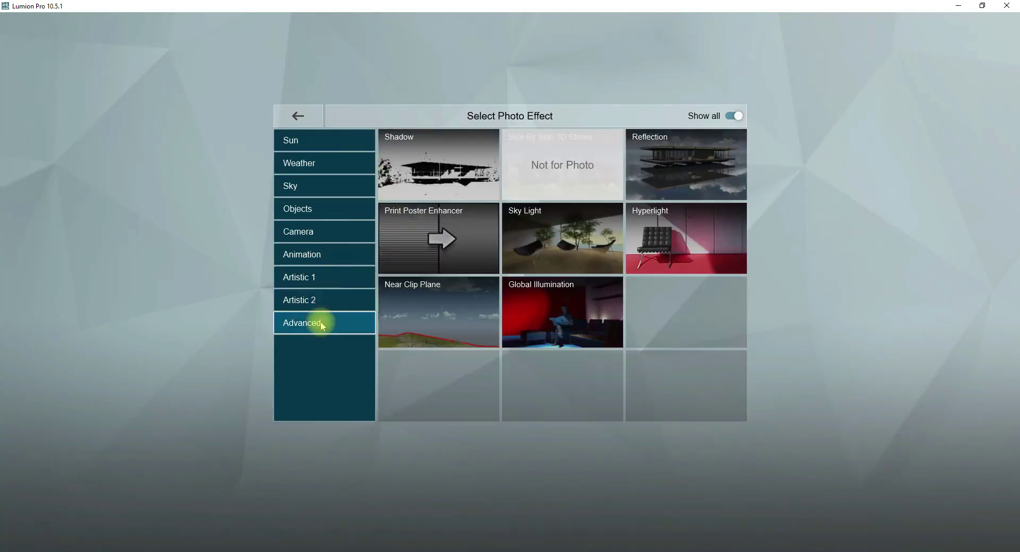
left_click(430, 183)
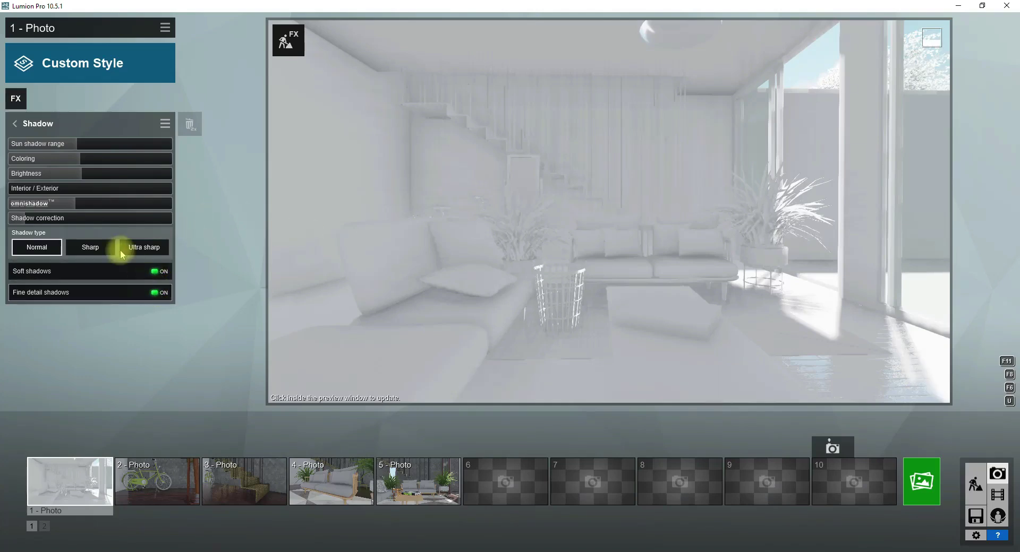
left_click_drag(62, 178, 56, 182)
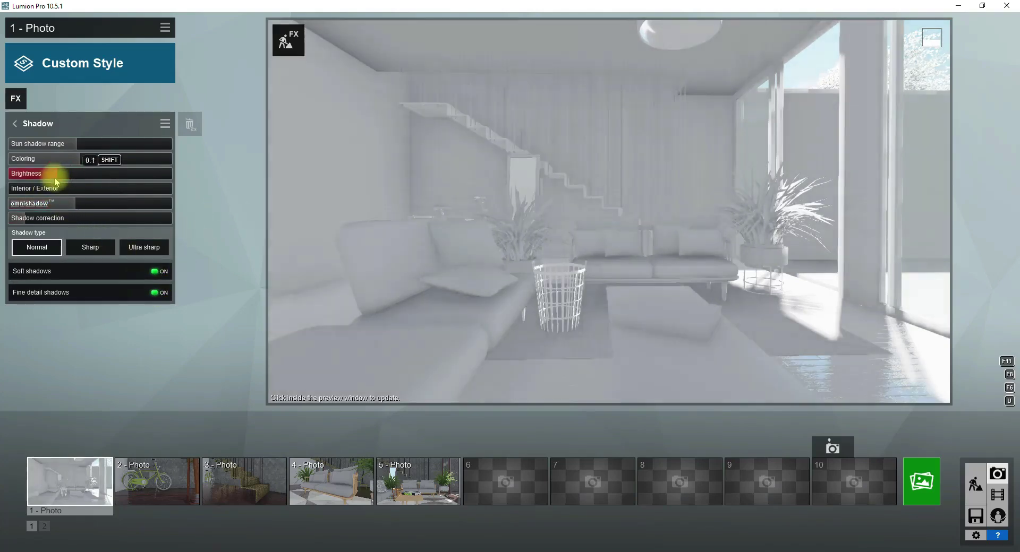
left_click(505, 258)
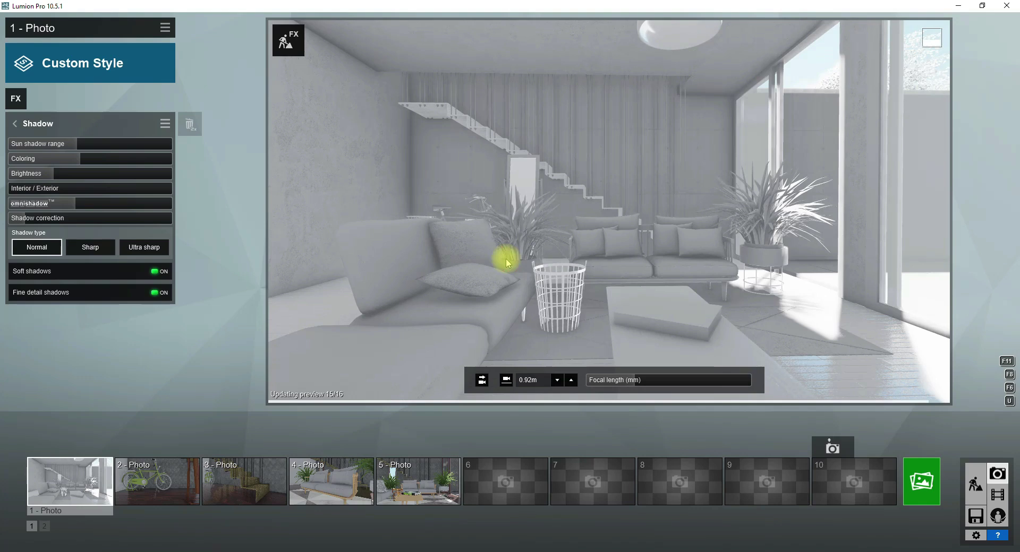
left_click(49, 205)
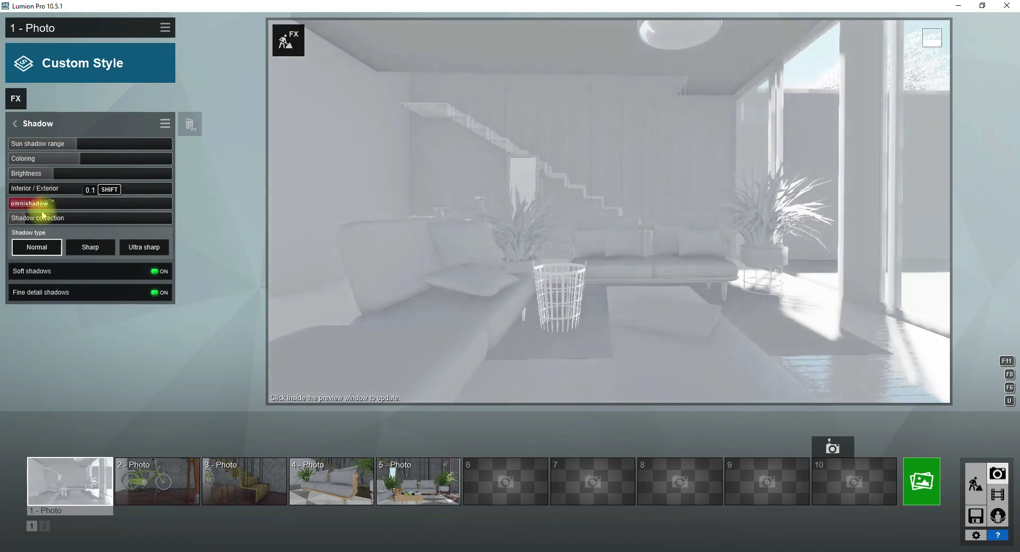
left_click(491, 250)
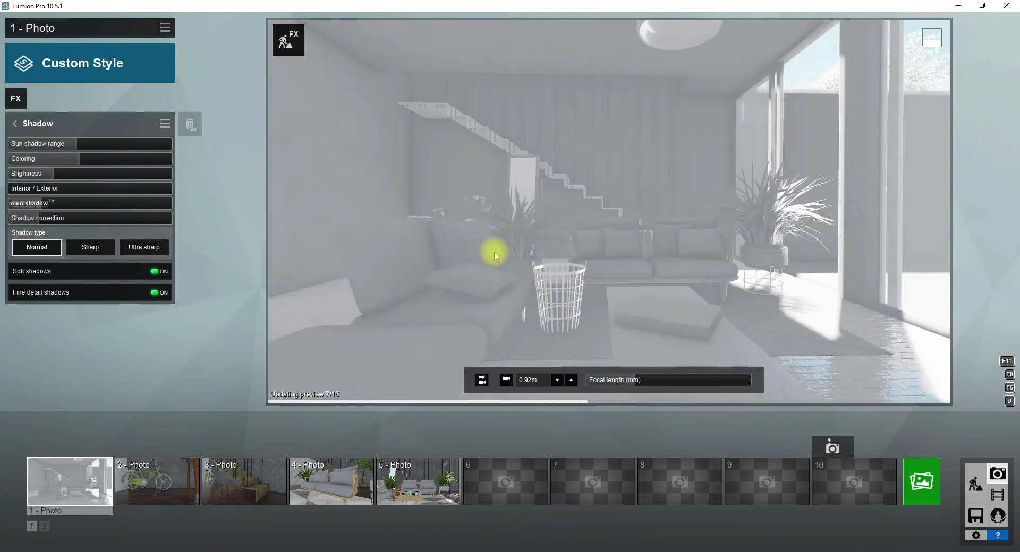
left_click(480, 378)
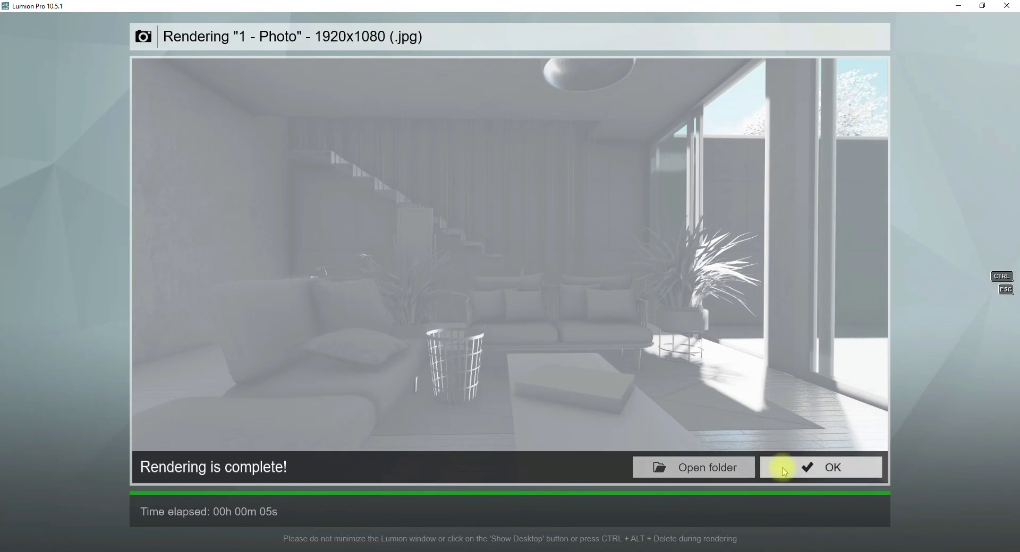
- Add a cloudy Real Skies sky to photo 1 with its heading turned to about 84°
left_click(784, 468)
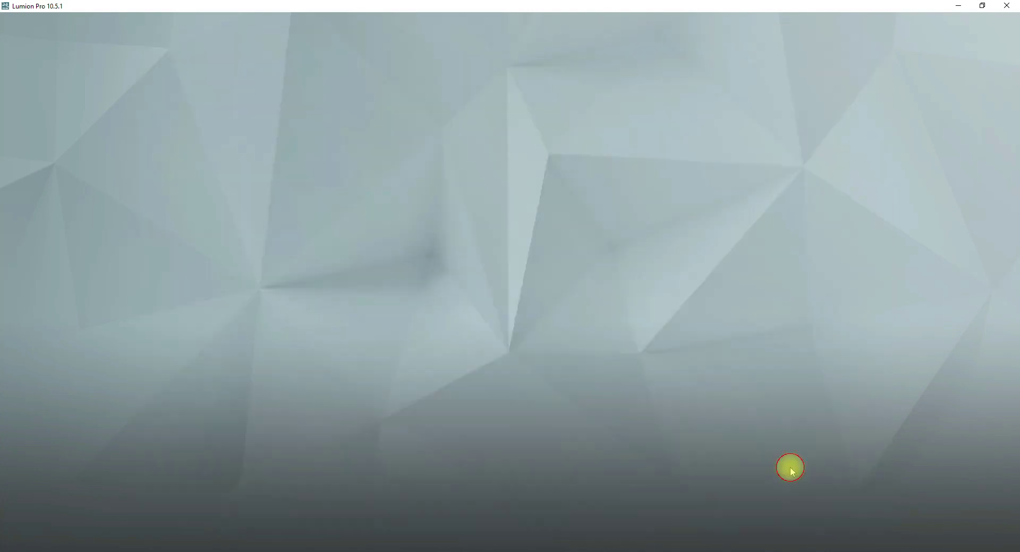
left_click(16, 122)
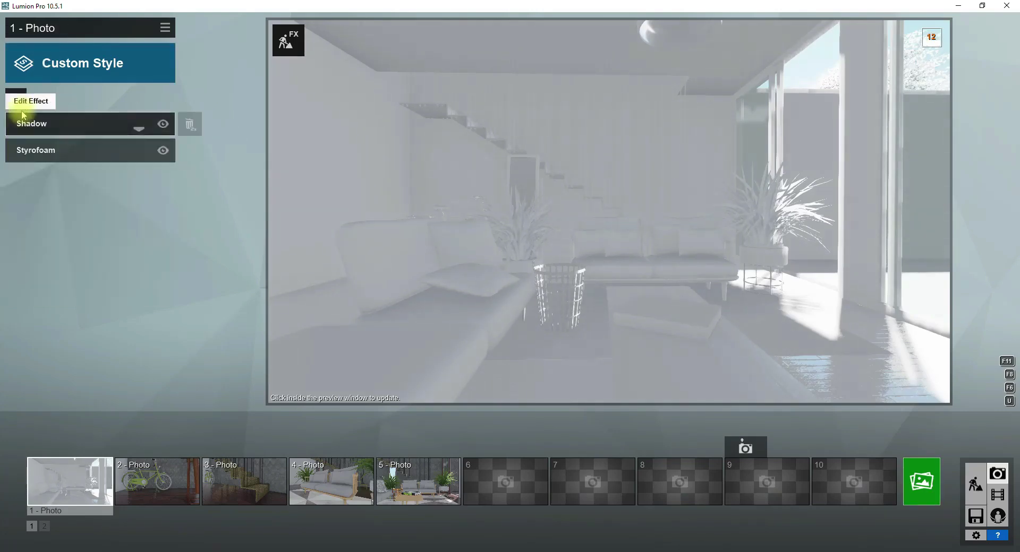
left_click(20, 100)
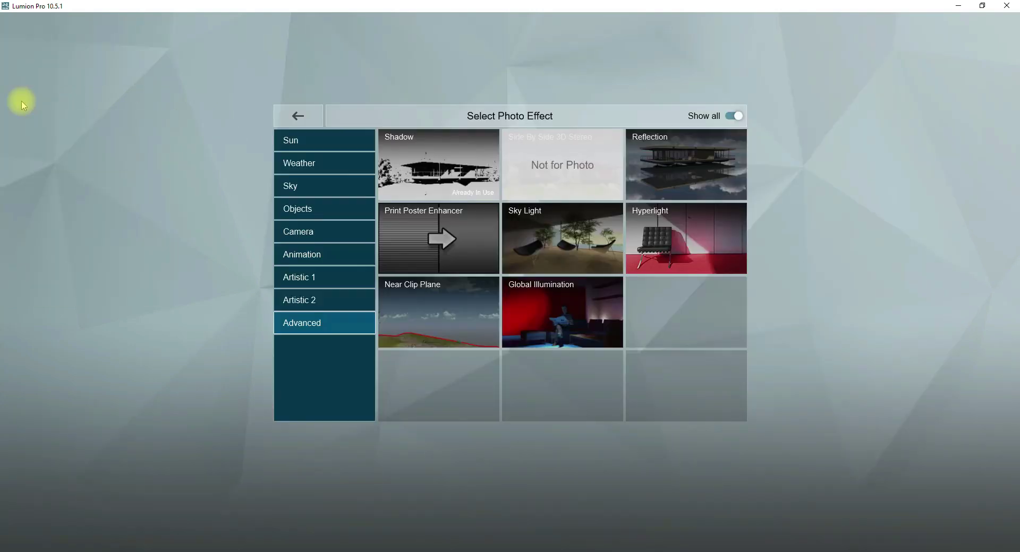
left_click(313, 186)
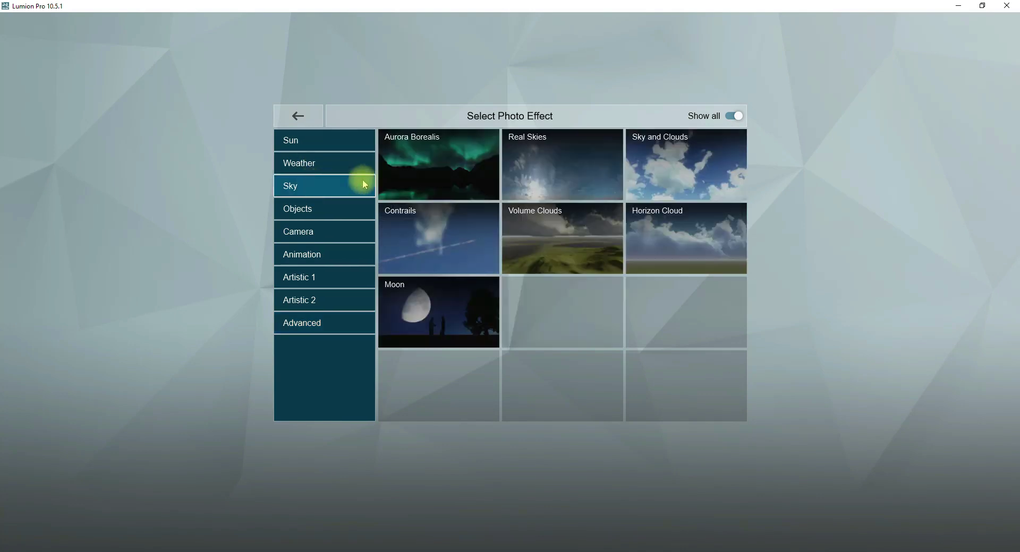
left_click(541, 173)
left_click(36, 159)
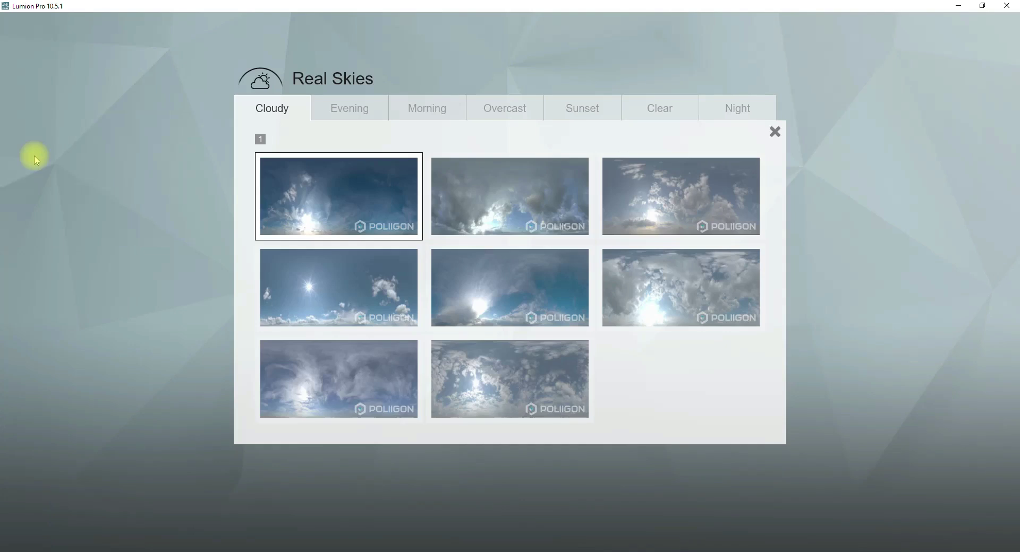
left_click(678, 291)
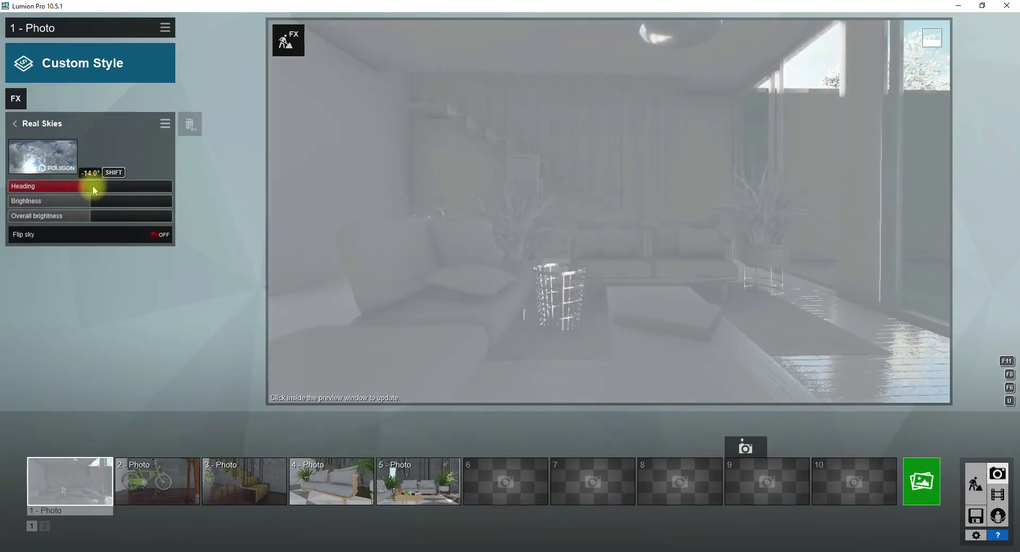
left_click_drag(93, 190, 130, 194)
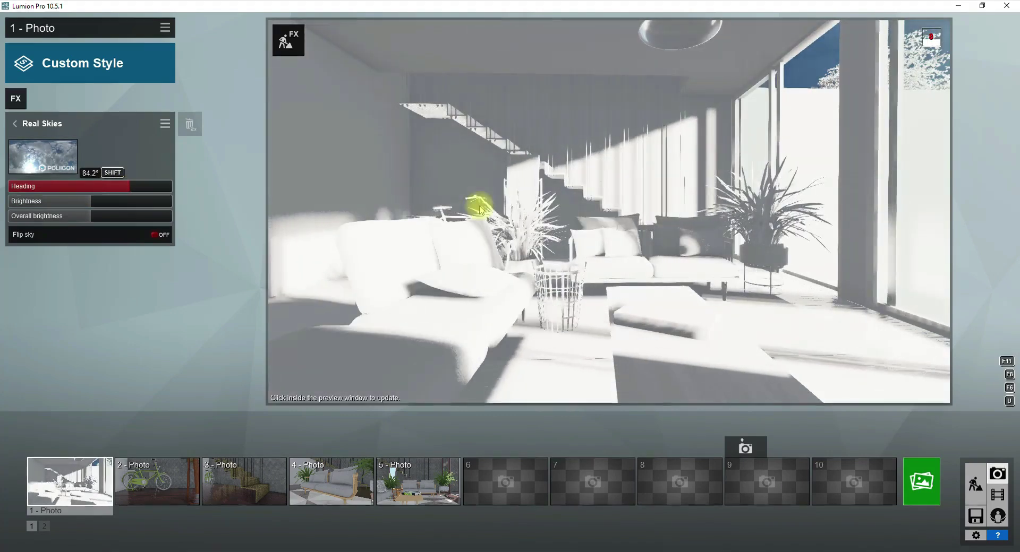
left_click(703, 213)
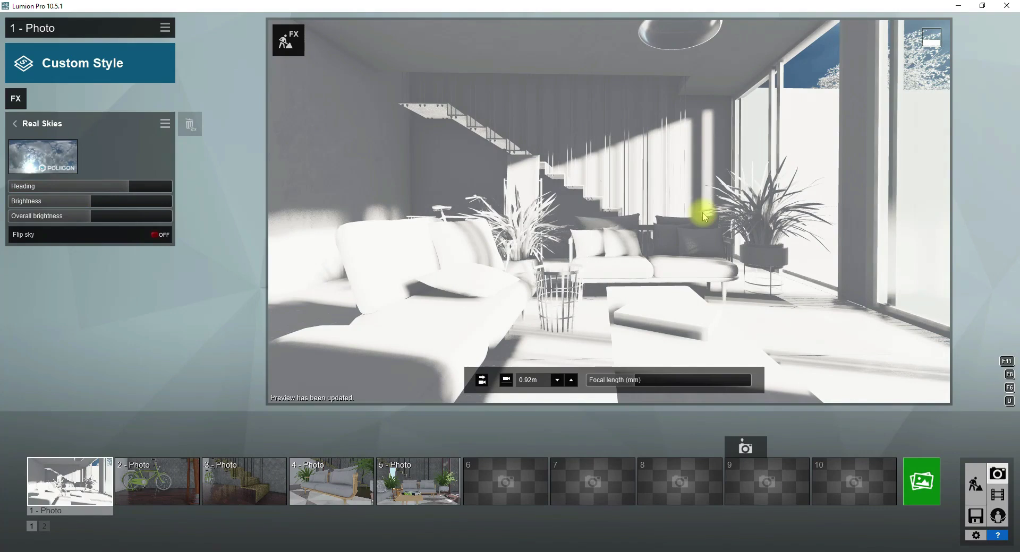
- Render photo 1 with the 84° sky at 1920x1080
left_click(922, 482)
left_click(450, 416)
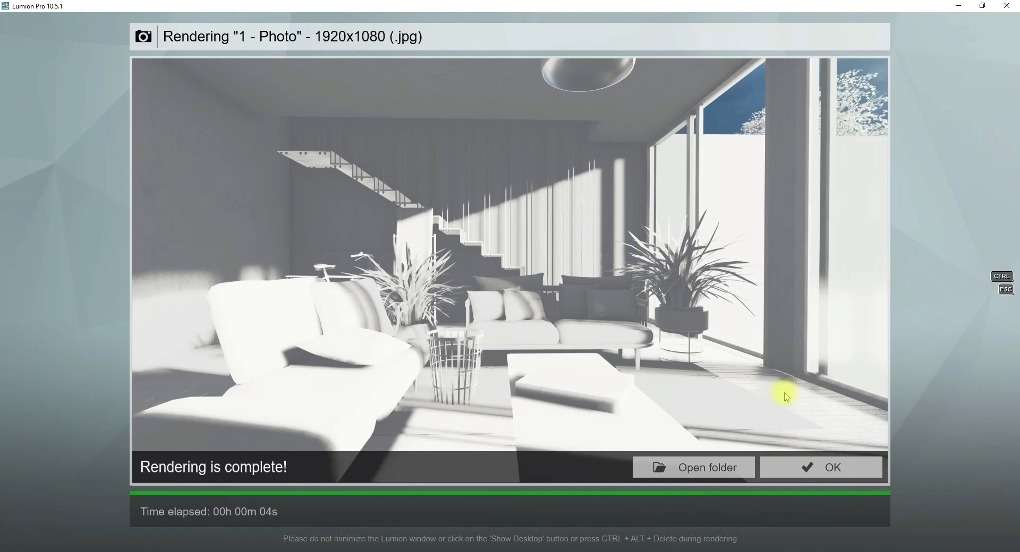
left_click(825, 462)
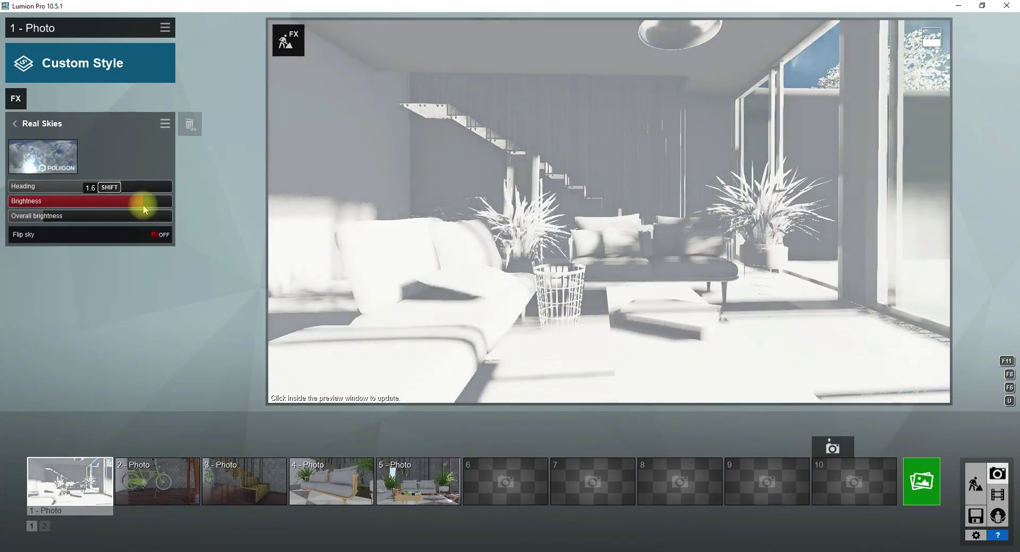
- Switch to another cloudy sky at heading 94.7° and render it as 'zt5'
left_click(45, 155)
left_click(478, 352)
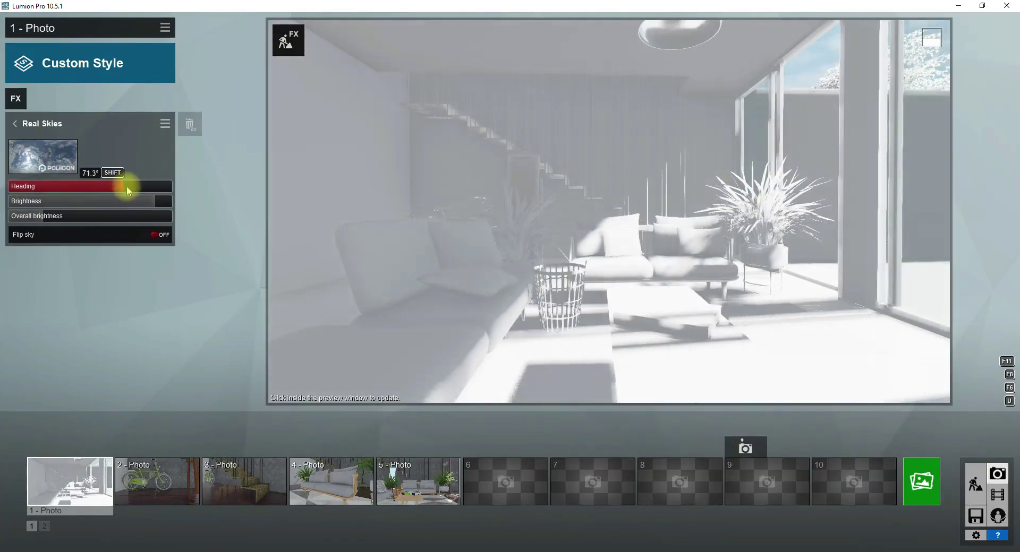
left_click_drag(127, 186, 133, 186)
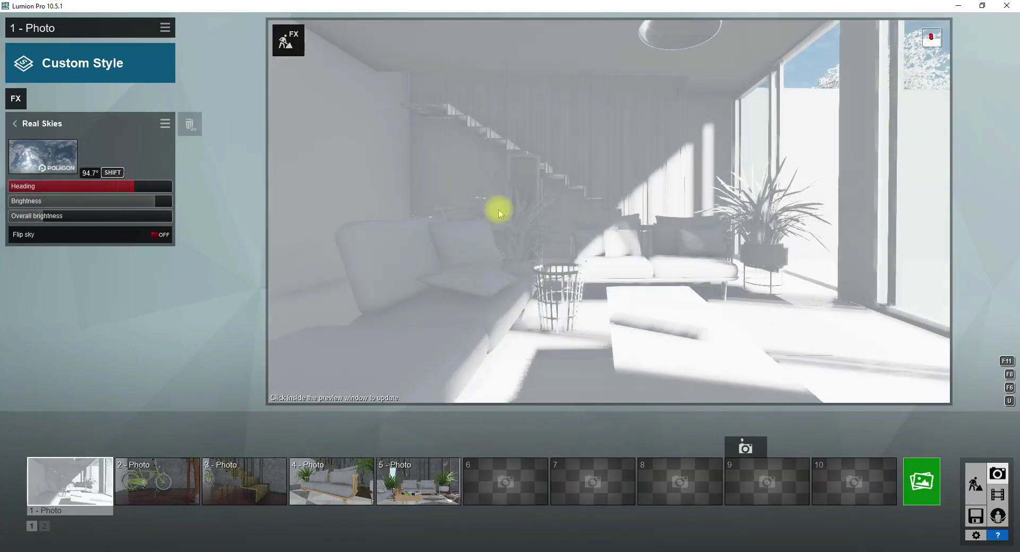
left_click(922, 480)
left_click(443, 420)
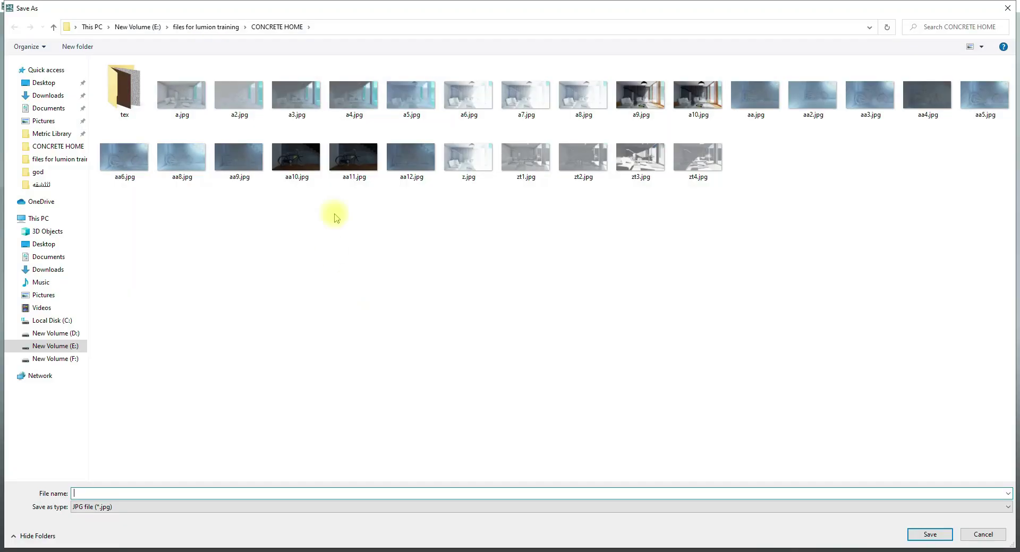
type("zt5")
key("Return")
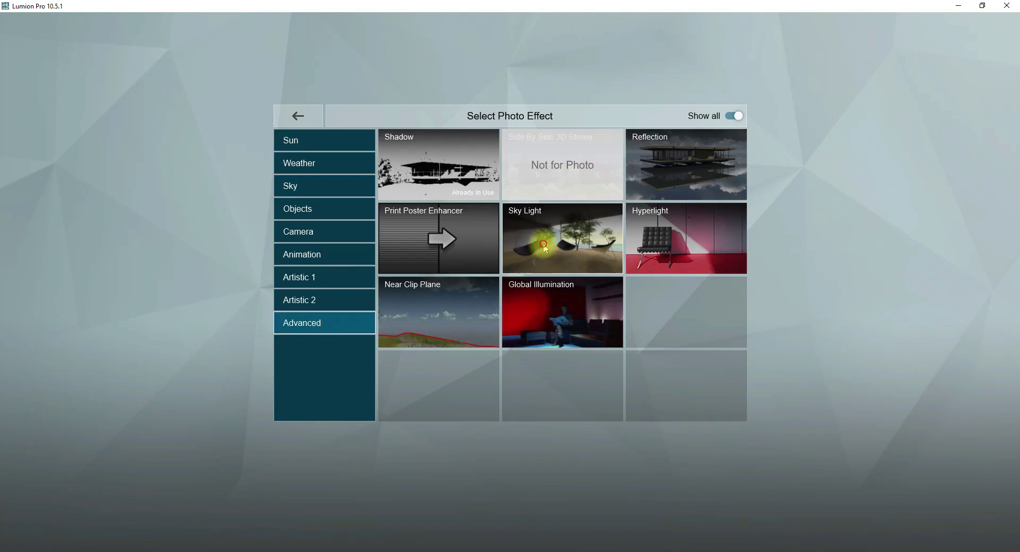
- Add Sky Light at High quality with sky light in planar and projected reflections
left_click(542, 241)
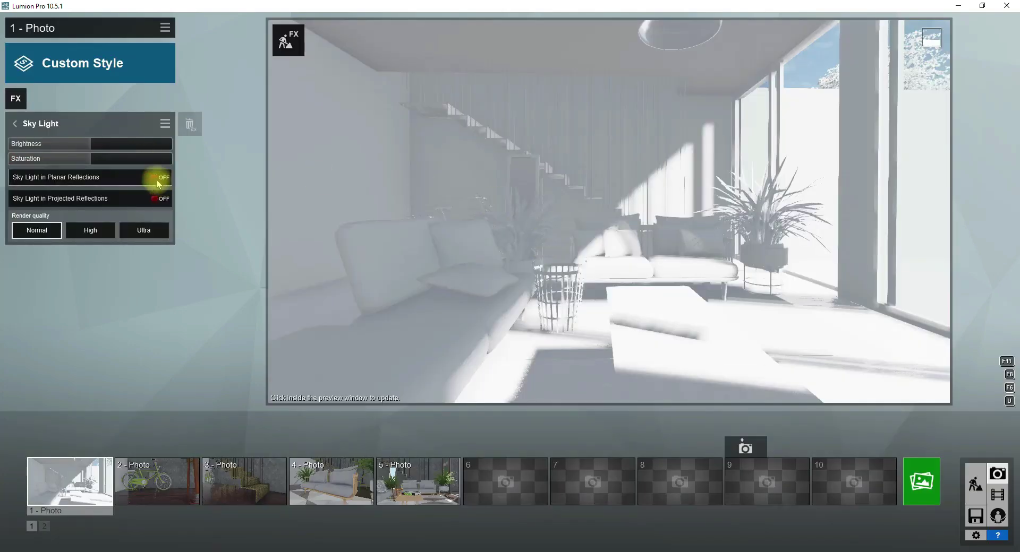
left_click(100, 232)
left_click(157, 177)
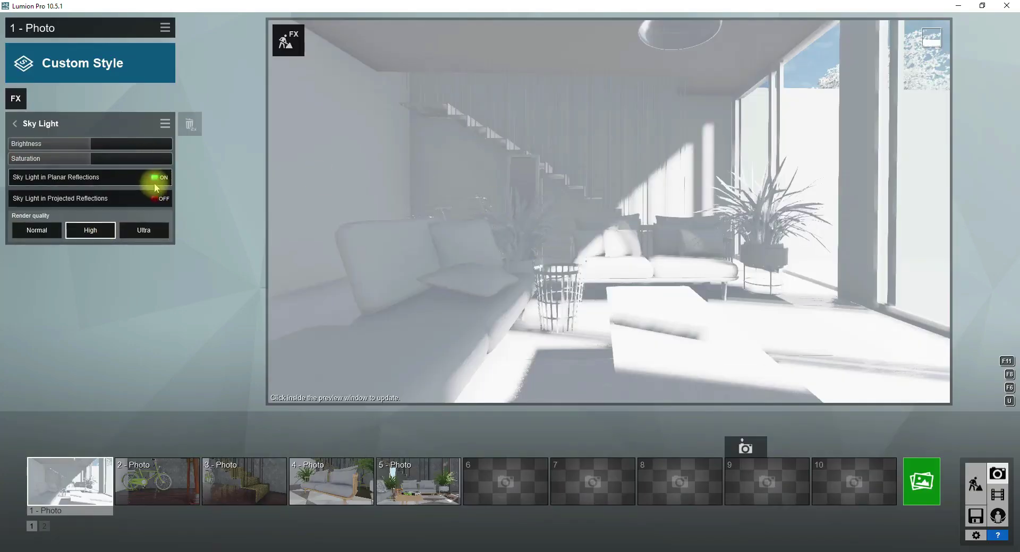
left_click(154, 200)
left_click(525, 240)
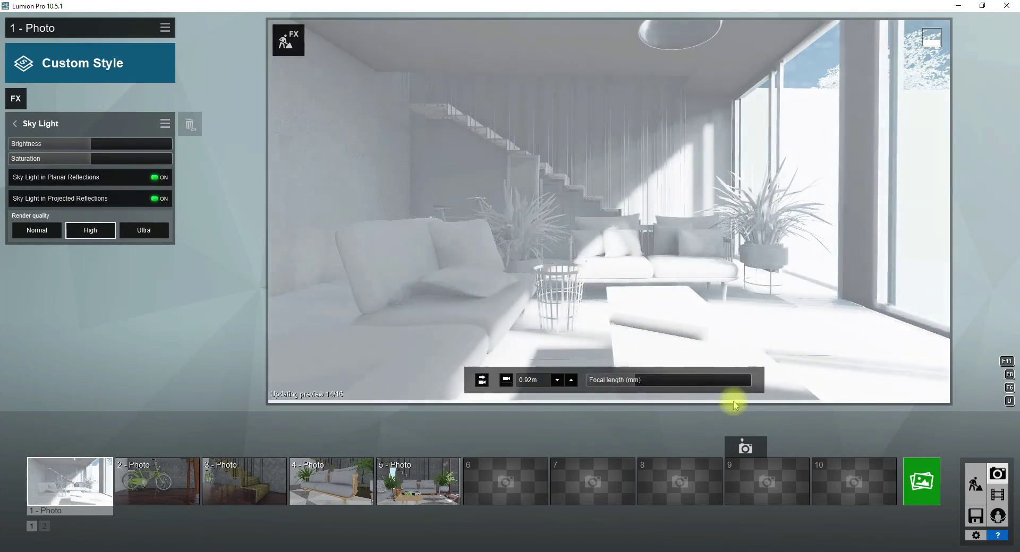
mouse_move(69, 145)
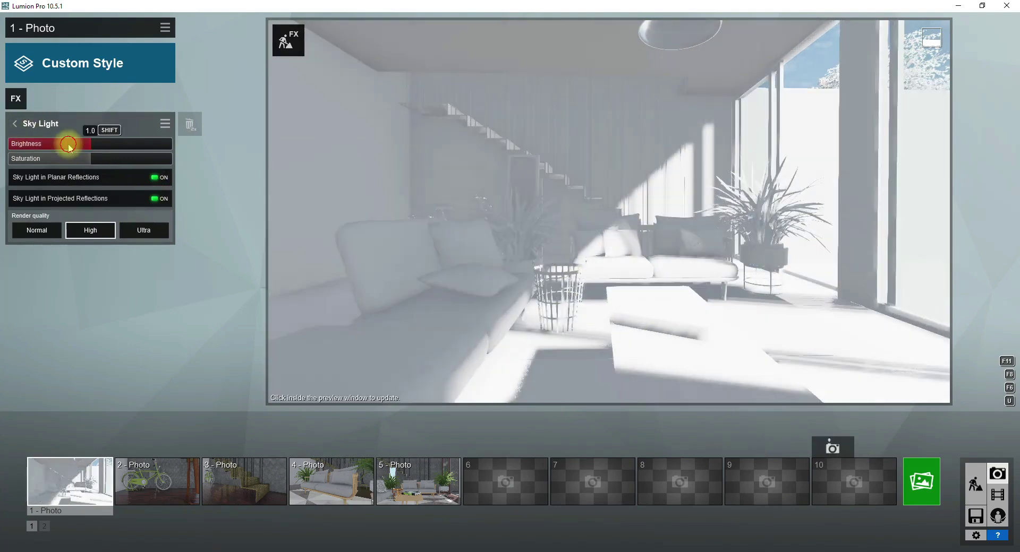
left_click(651, 241)
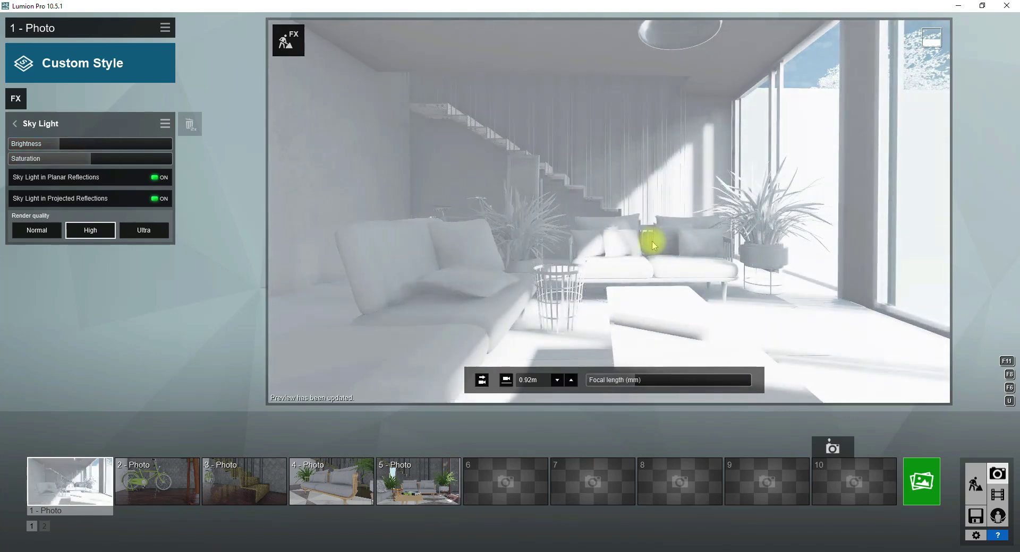
- Render the photo at 1920x1080 as 'zt7'
left_click(921, 481)
left_click(452, 429)
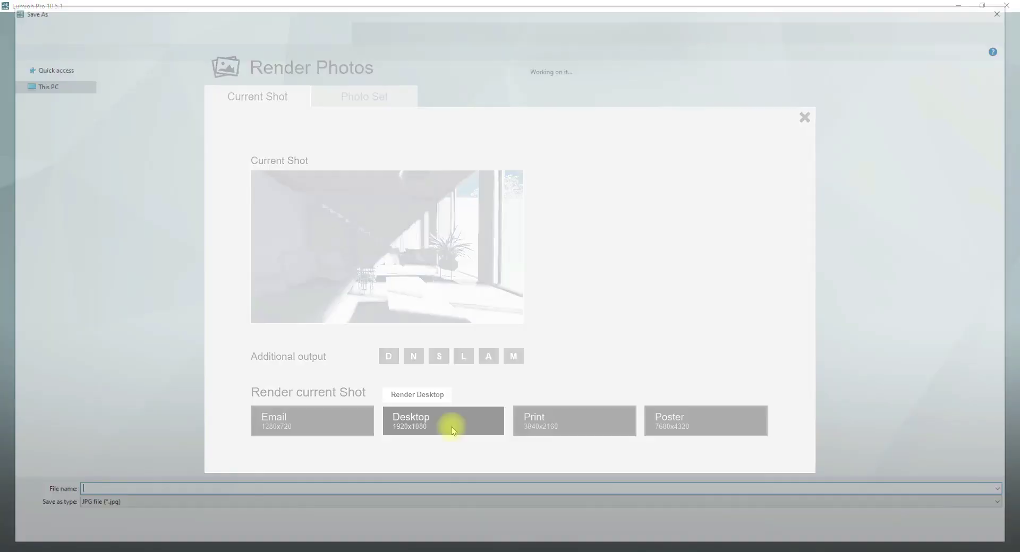
type("zt")
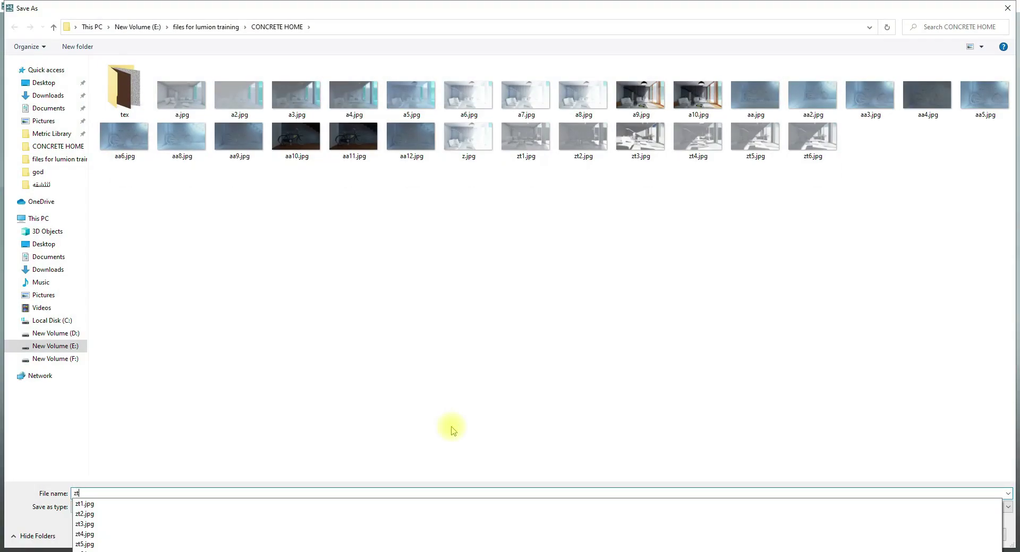
type("7")
key("Return")
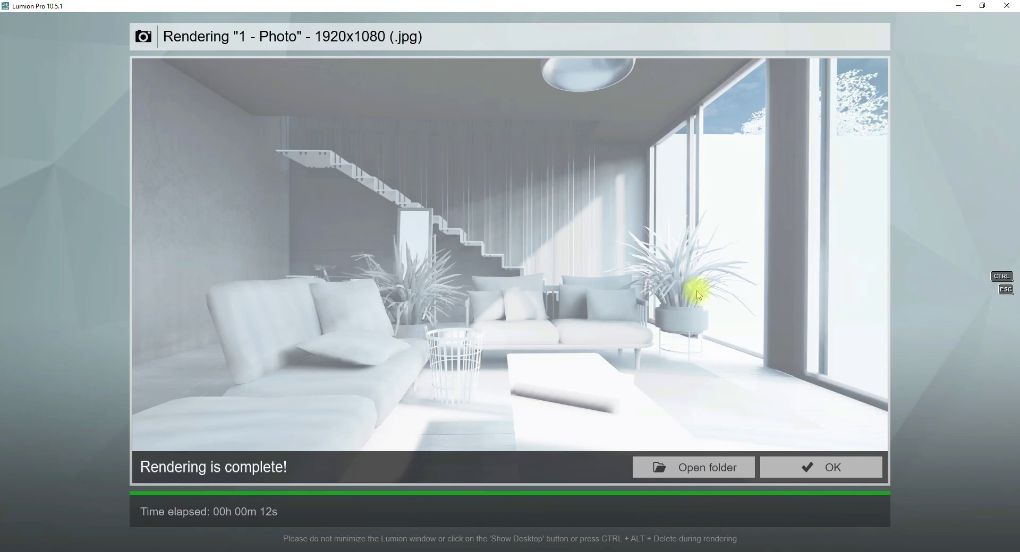
left_click(836, 468)
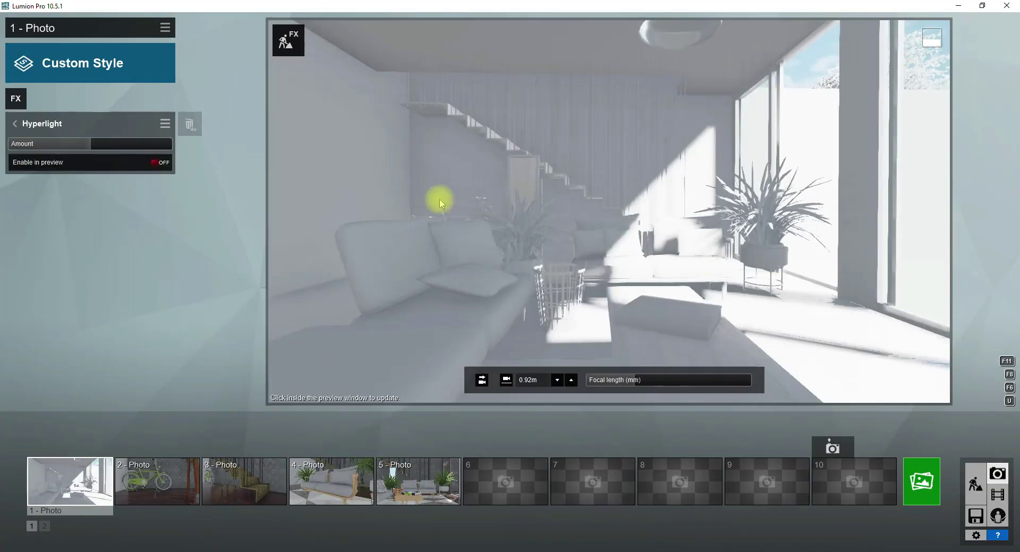
- Set the Hyperlight amount to 46% and render the photo at 1920x1080
left_click_drag(105, 144, 121, 153)
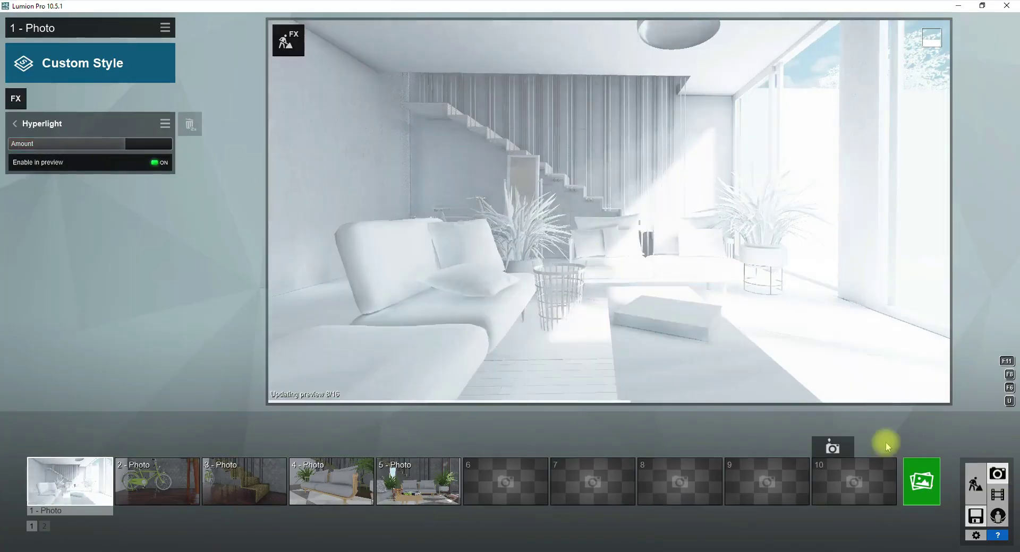
left_click(921, 481)
left_click(447, 413)
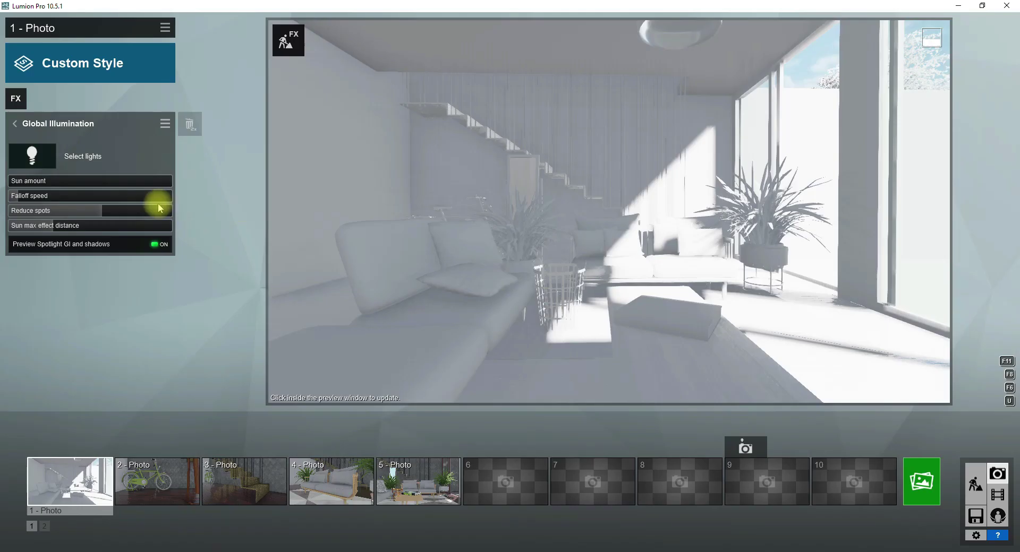
- Adjust the Global Illumination sun amount and settle the falloff speed at 37.0
left_click(23, 183)
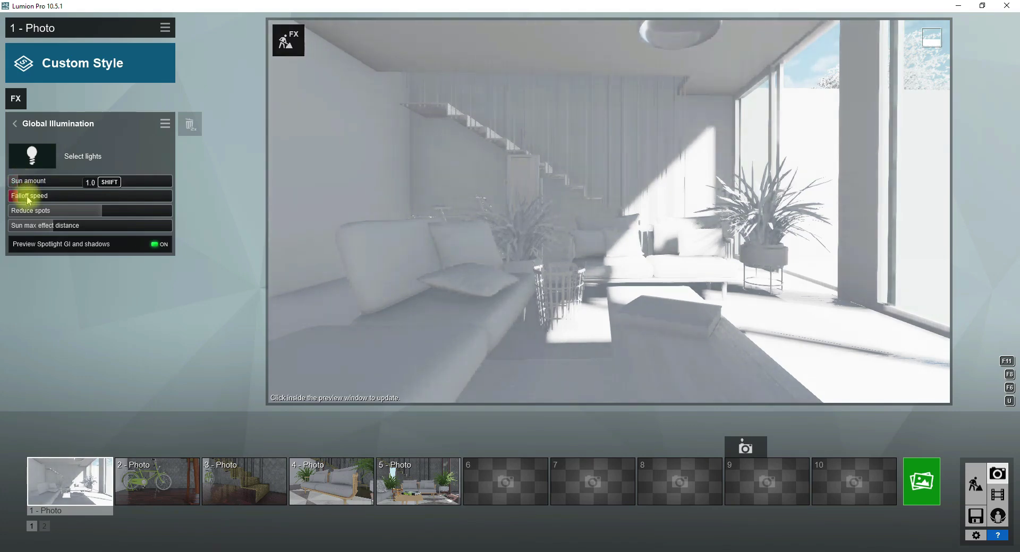
left_click_drag(28, 200, 91, 210)
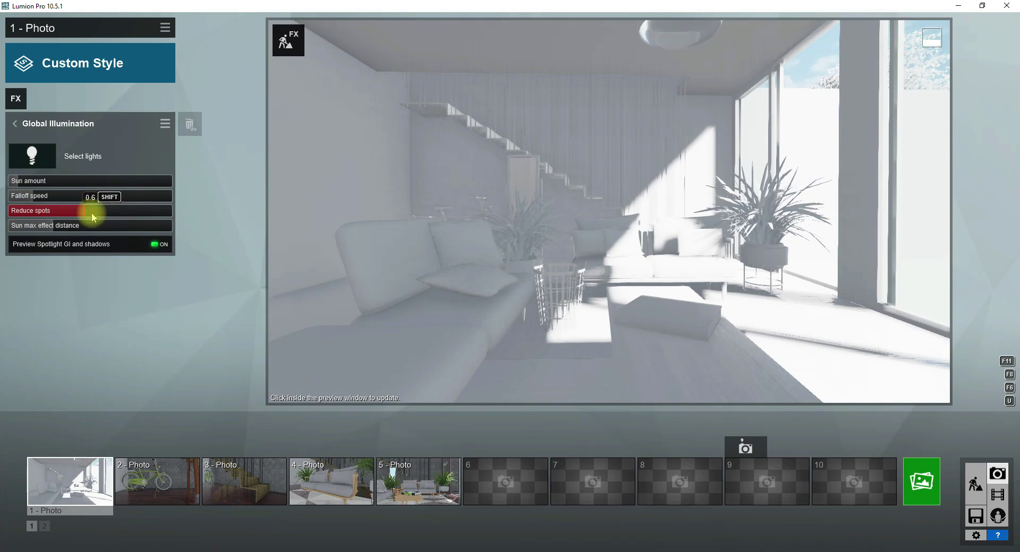
left_click_drag(30, 201, 16, 202)
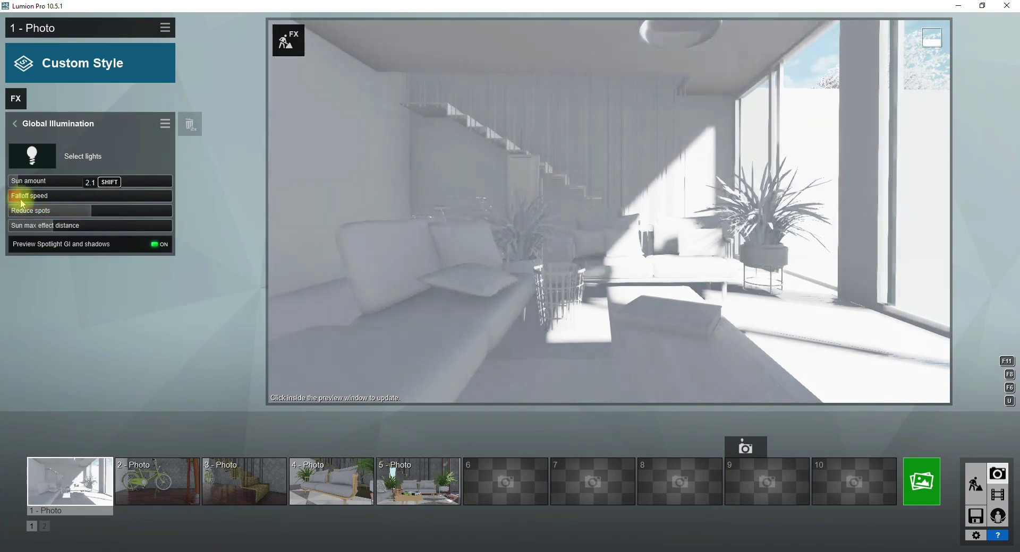
left_click_drag(18, 205, 42, 203)
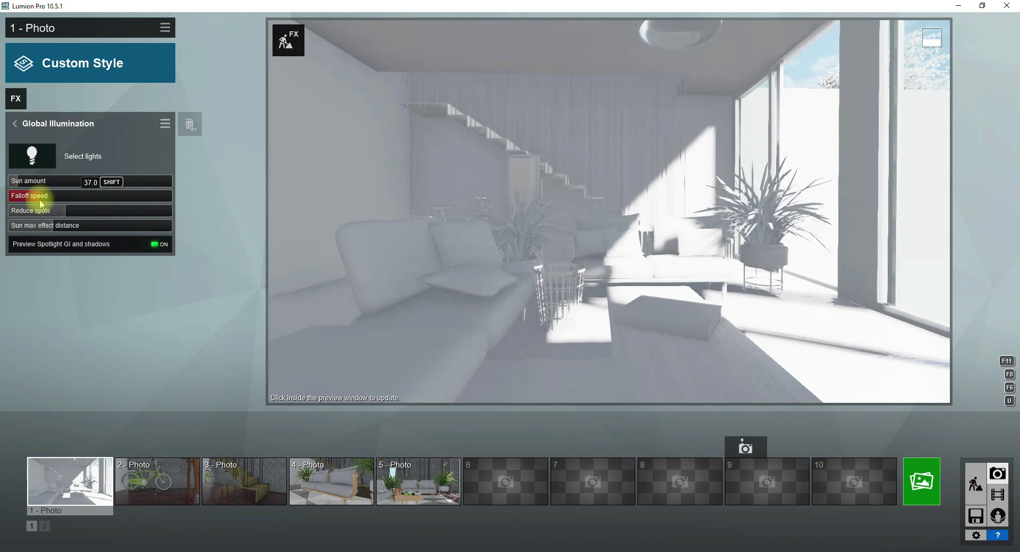
left_click(547, 200)
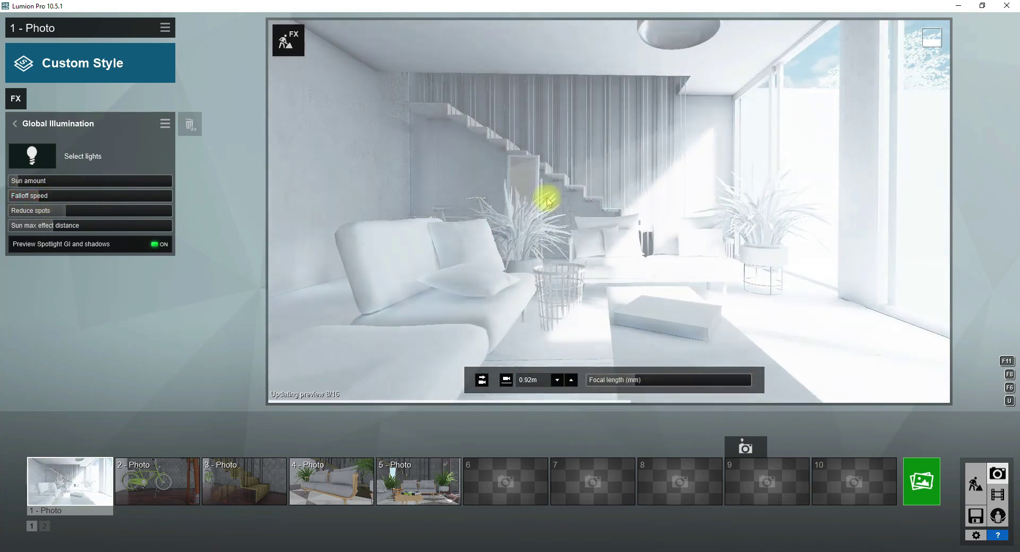
- Shorten the Shadow effect's sun shadow range to 308m and lower Interior/Exterior
left_click(22, 123)
left_click(38, 230)
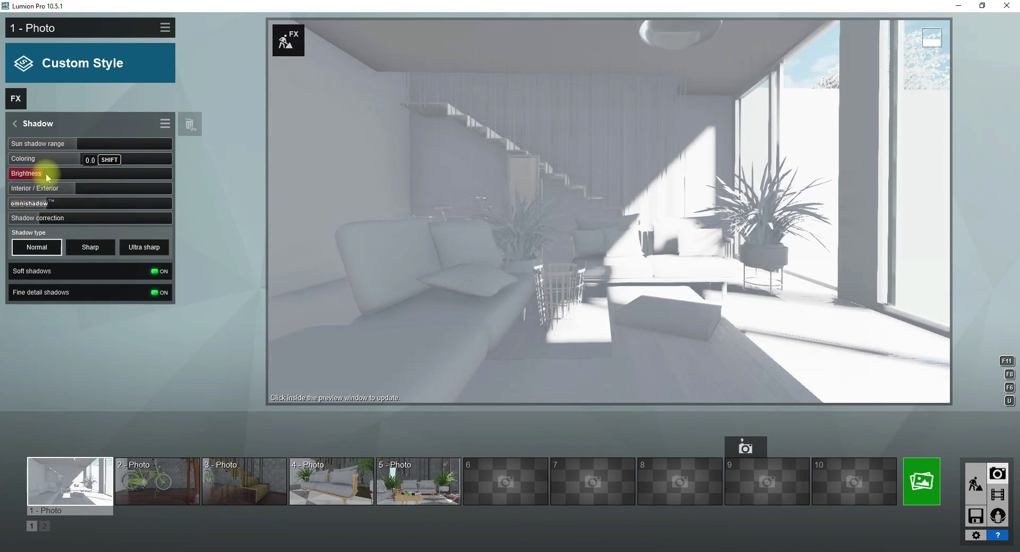
left_click(450, 218)
left_click(463, 245)
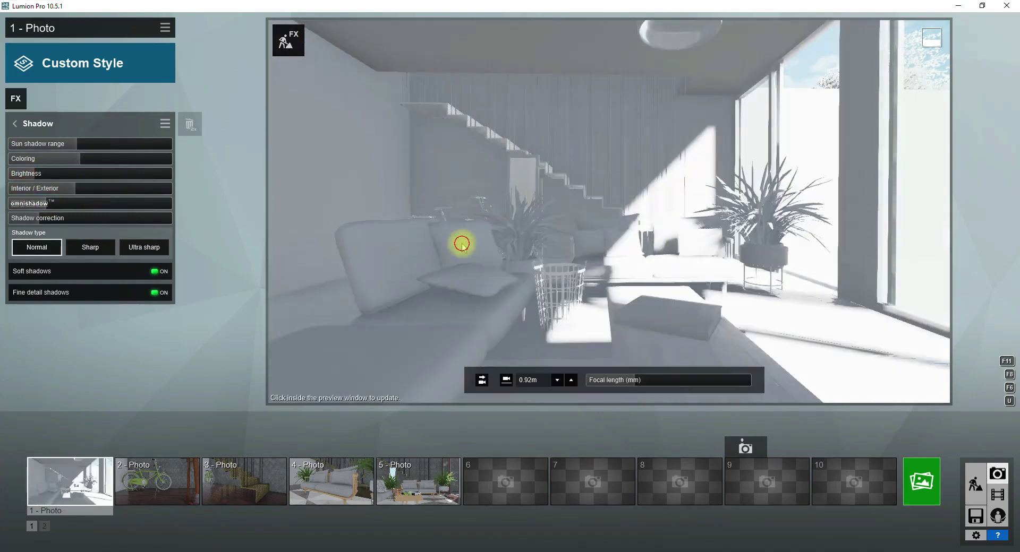
left_click_drag(77, 144, 61, 192)
left_click(514, 220)
left_click(422, 217)
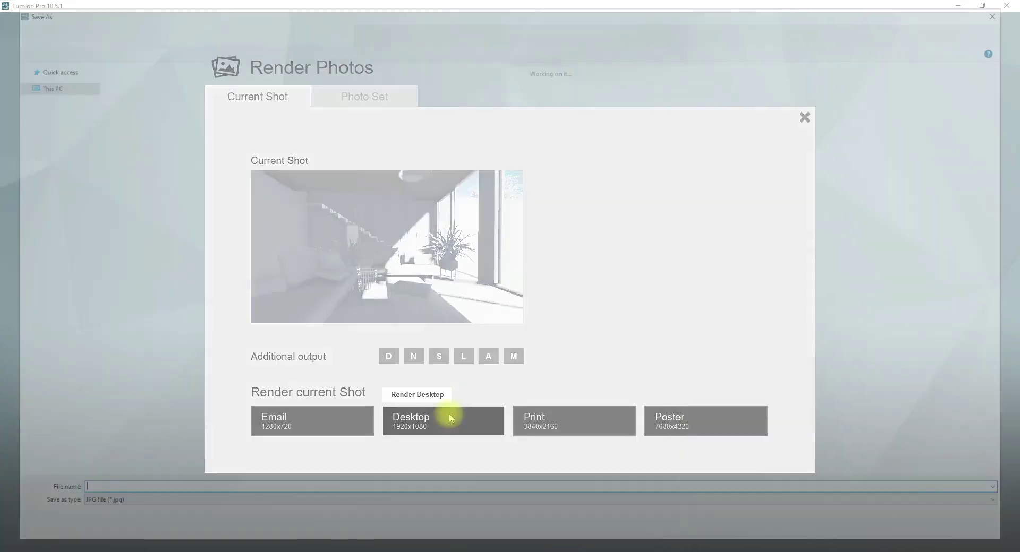
- Render photo 1 at 1920x1080 and dismiss the finished render
left_click(447, 413)
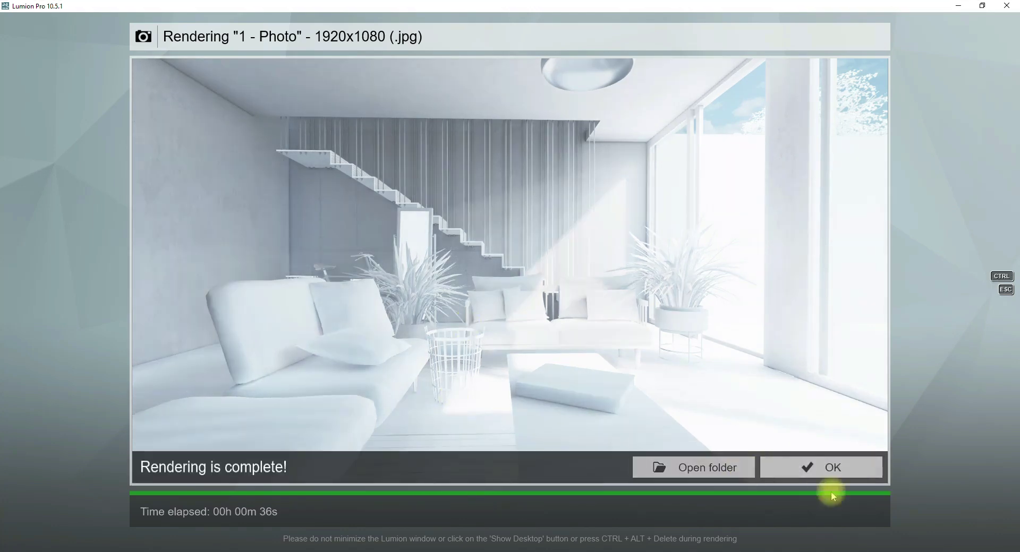
left_click(807, 467)
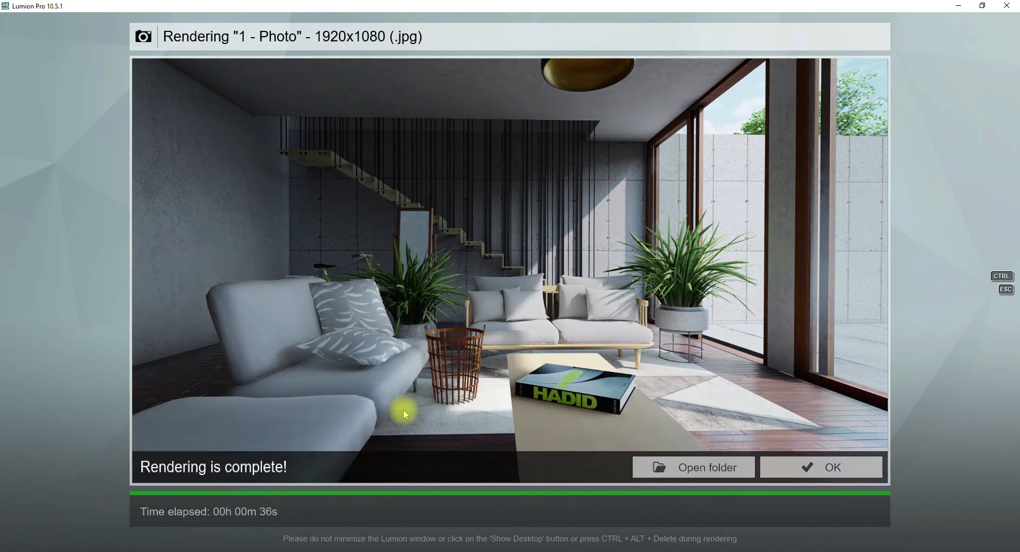
- Add a Reflection effect to photo 1 with speedray reflections turned on
left_click(802, 466)
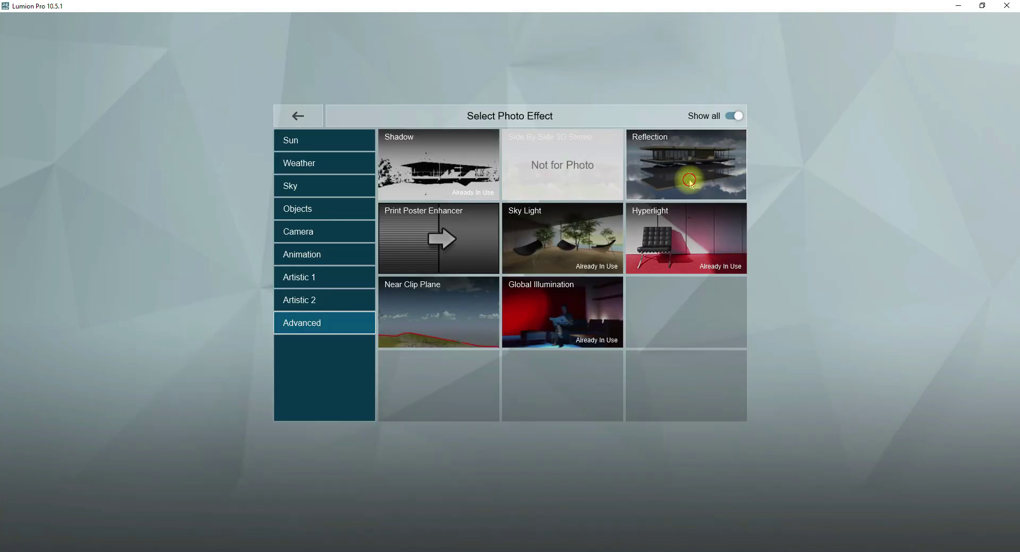
left_click(690, 181)
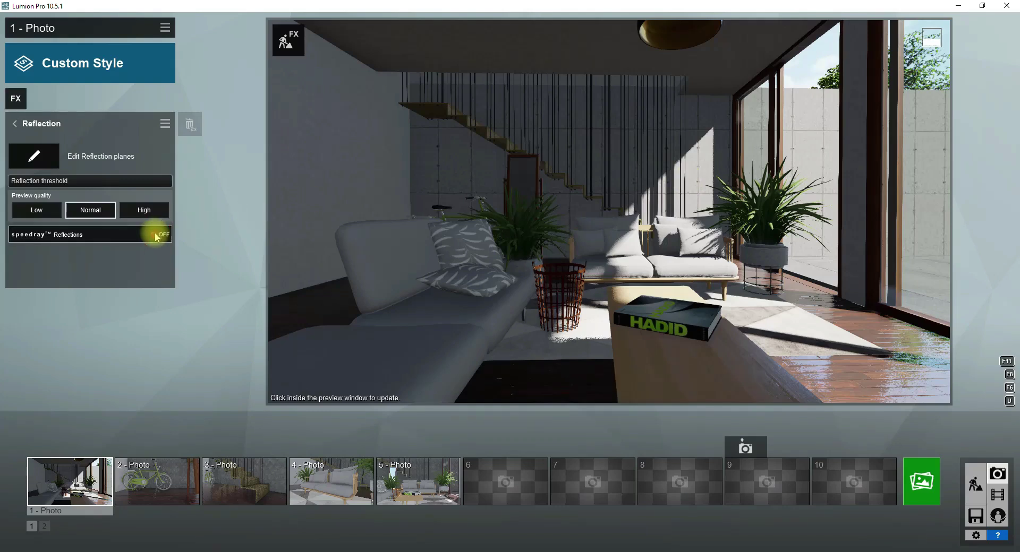
left_click(157, 235)
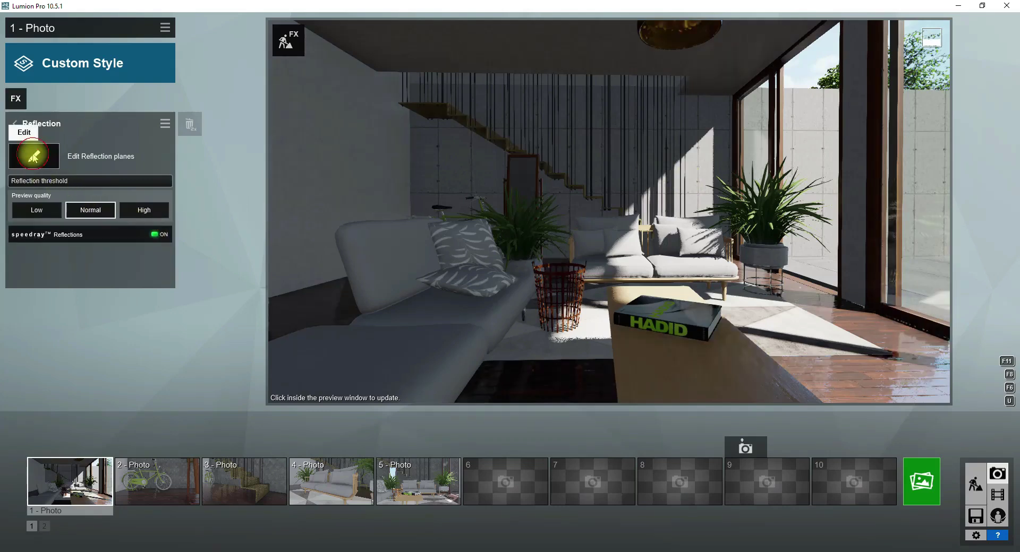
left_click(34, 155)
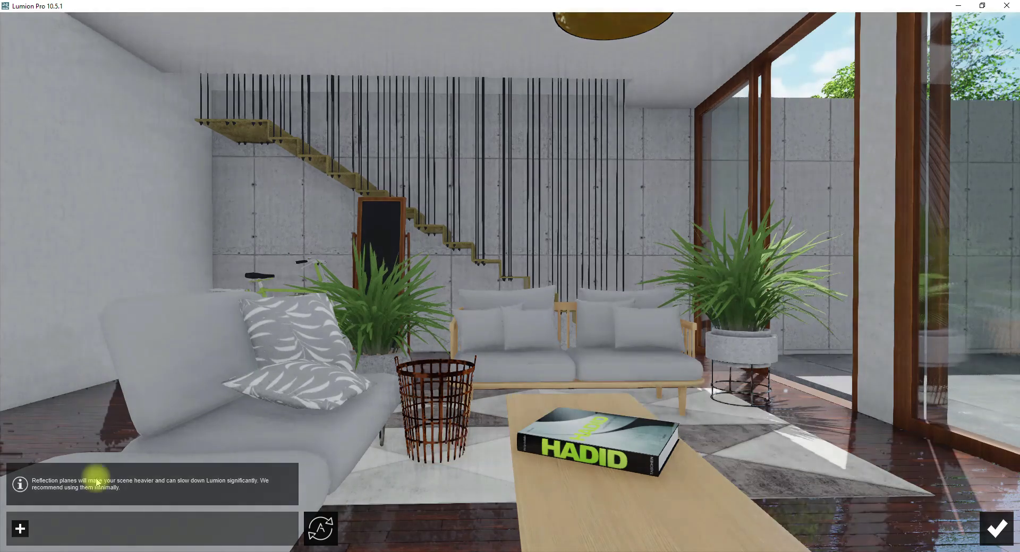
- Add reflection planes on the mirror, right window glass, floor, table and back wall
left_click(21, 529)
left_click(386, 219)
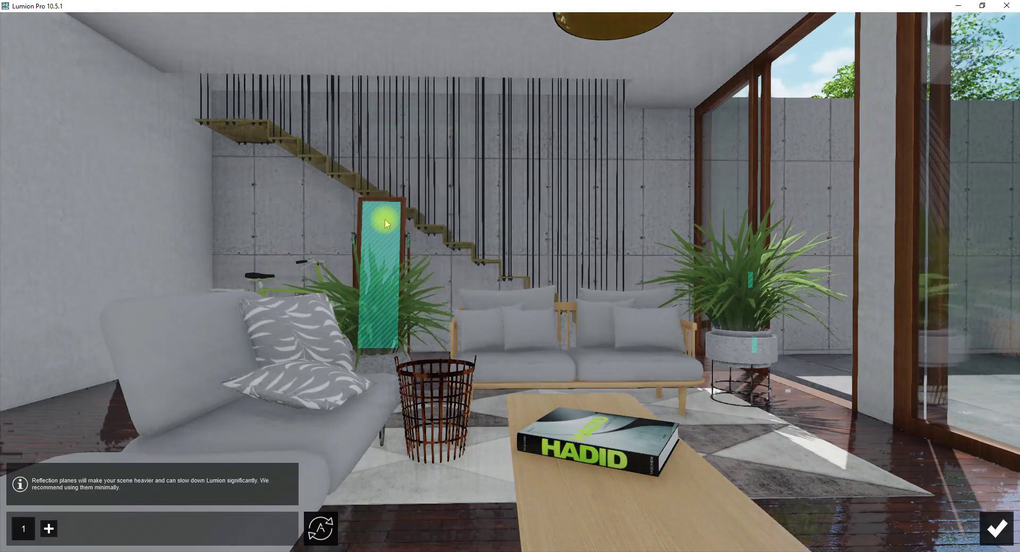
left_click(53, 529)
left_click(982, 344)
left_click(78, 528)
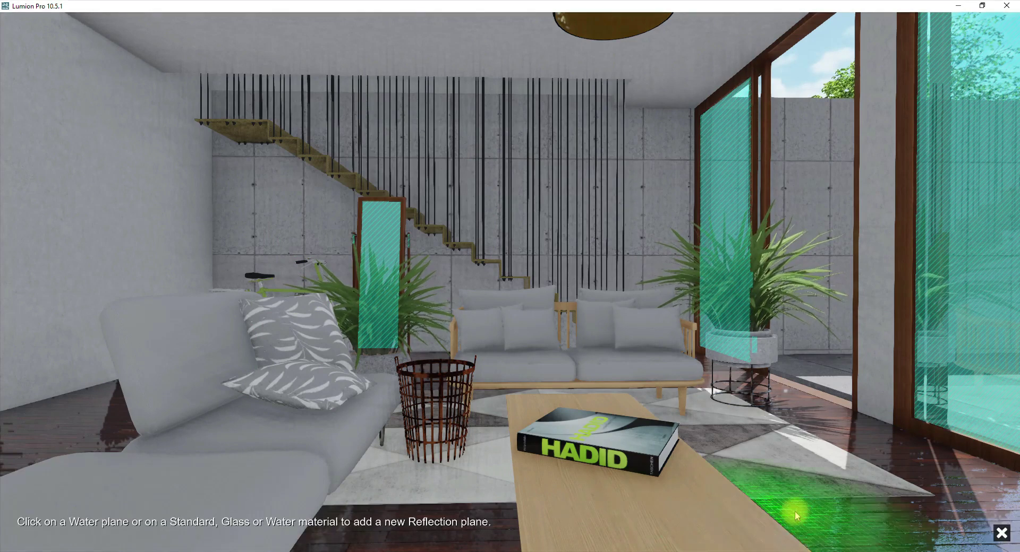
left_click(696, 507)
left_click(106, 528)
left_click(584, 492)
left_click(135, 529)
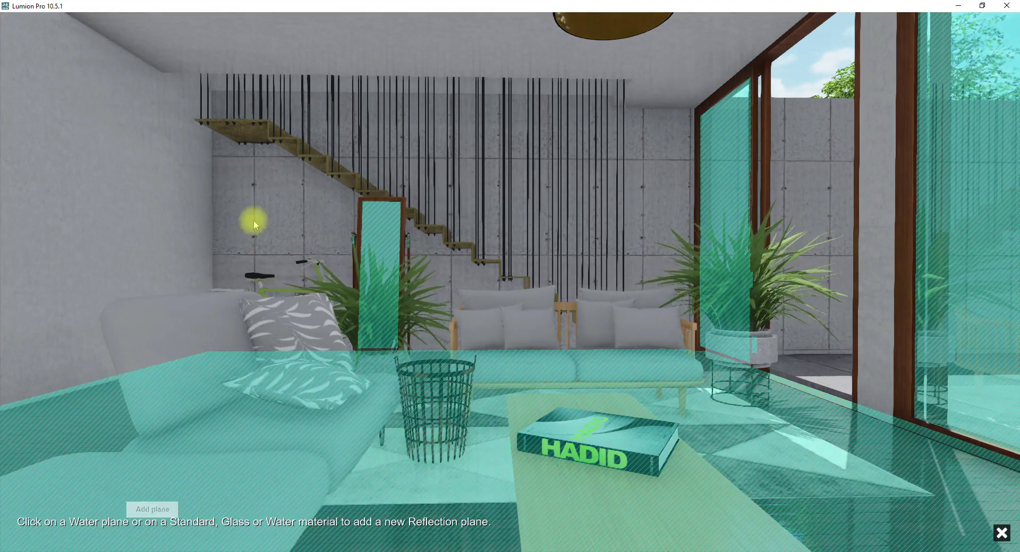
left_click(253, 220)
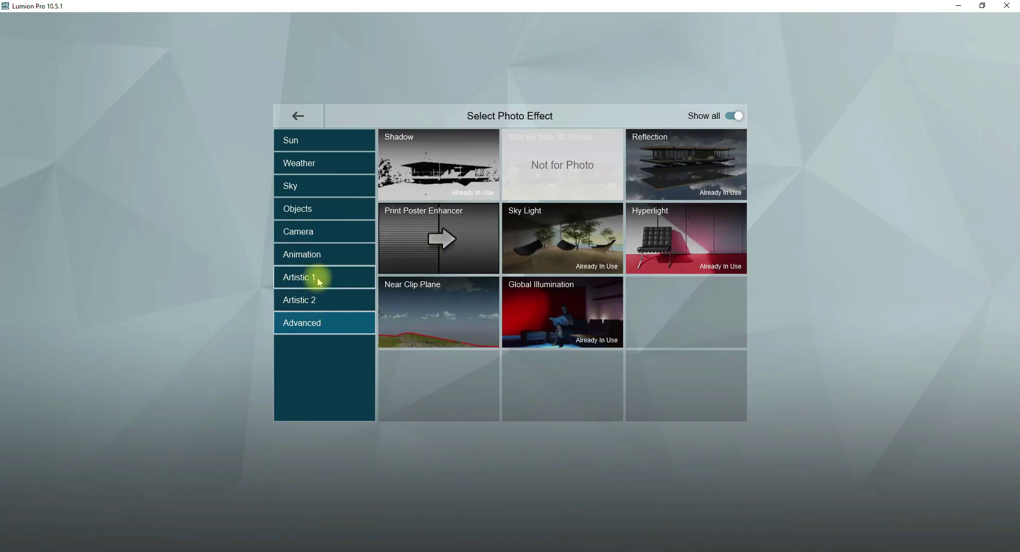
- Add a 2-Point Perspective camera effect to photo 1 and refresh the preview
left_click(311, 234)
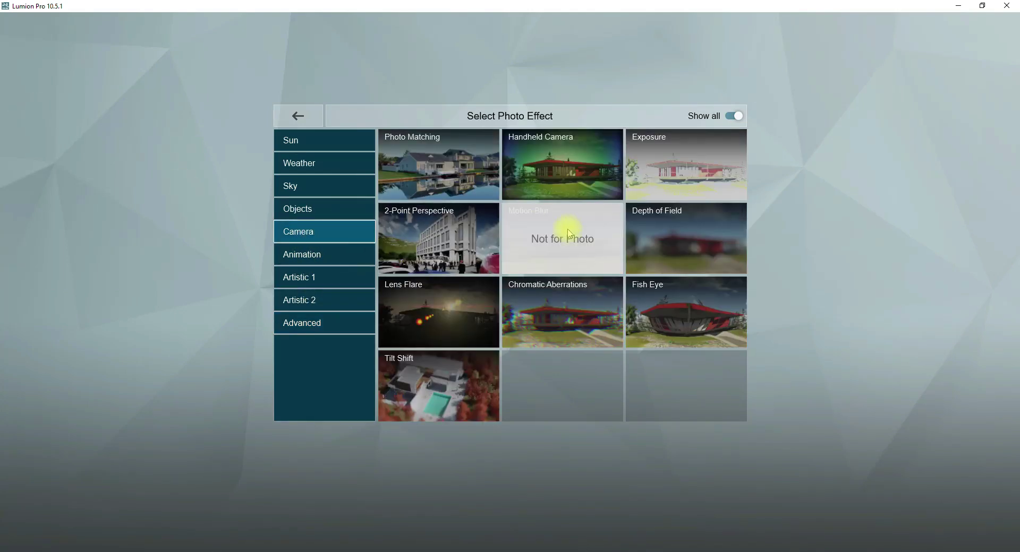
left_click(438, 250)
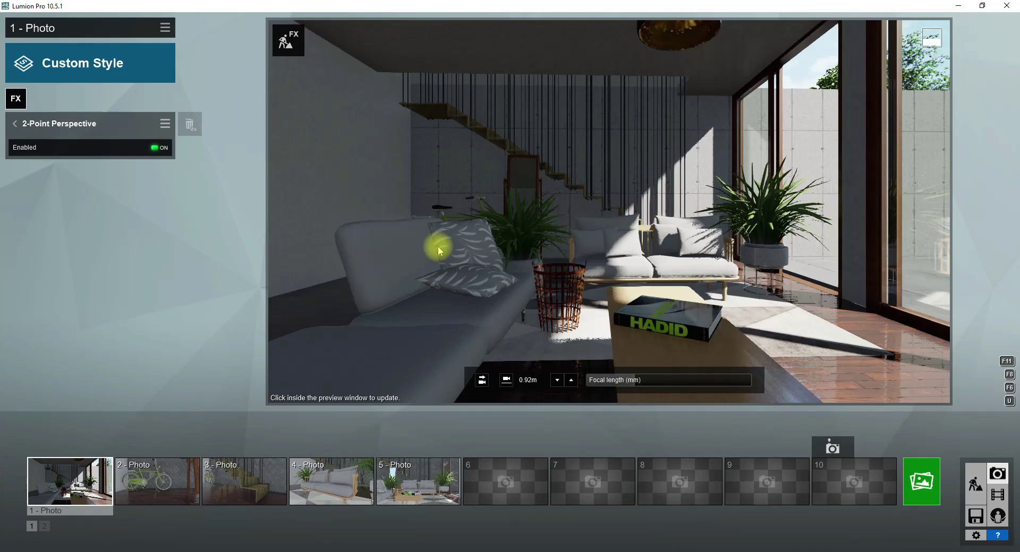
left_click(641, 208)
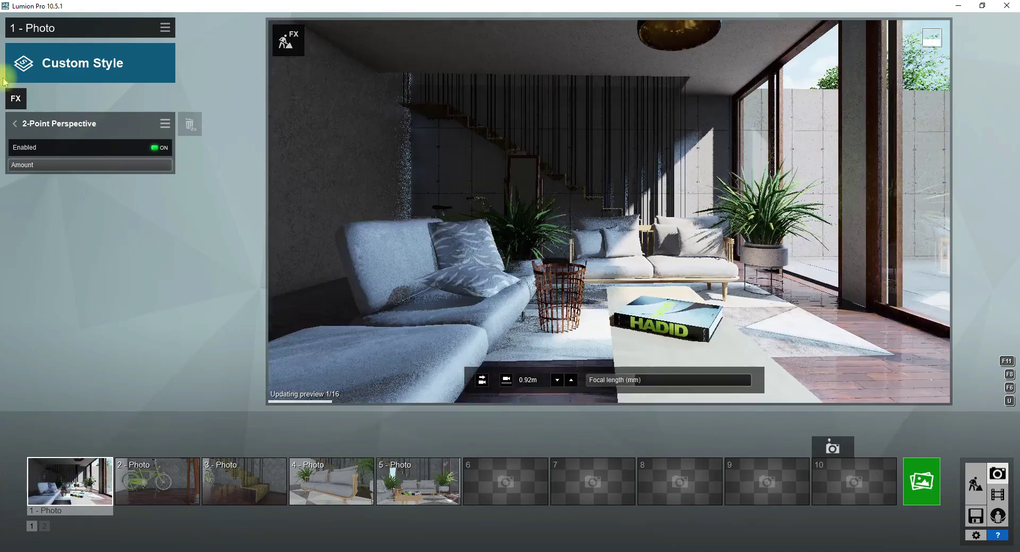
- Add Depth of Field, raising the blur amount and adjusting foreground/background and focus
left_click(23, 99)
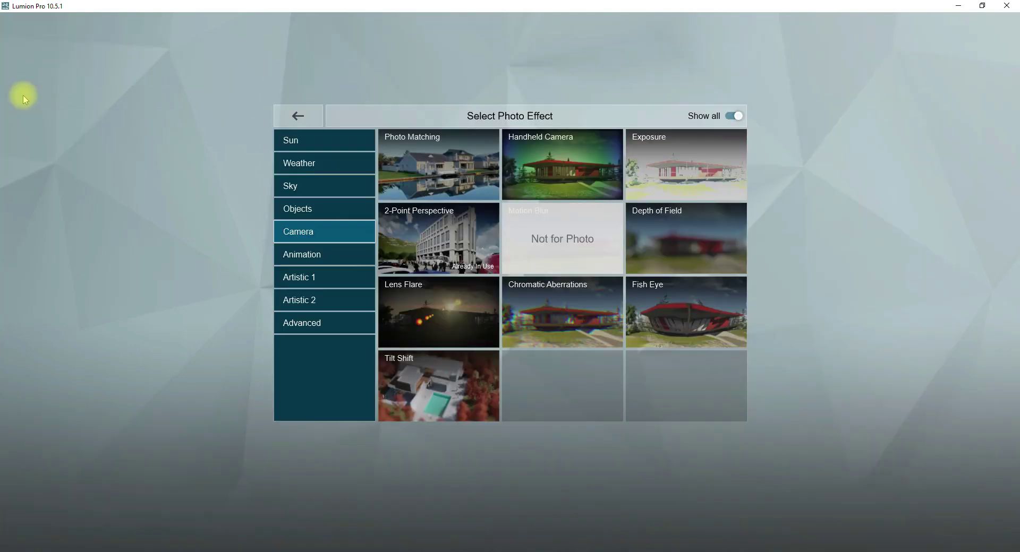
left_click(689, 238)
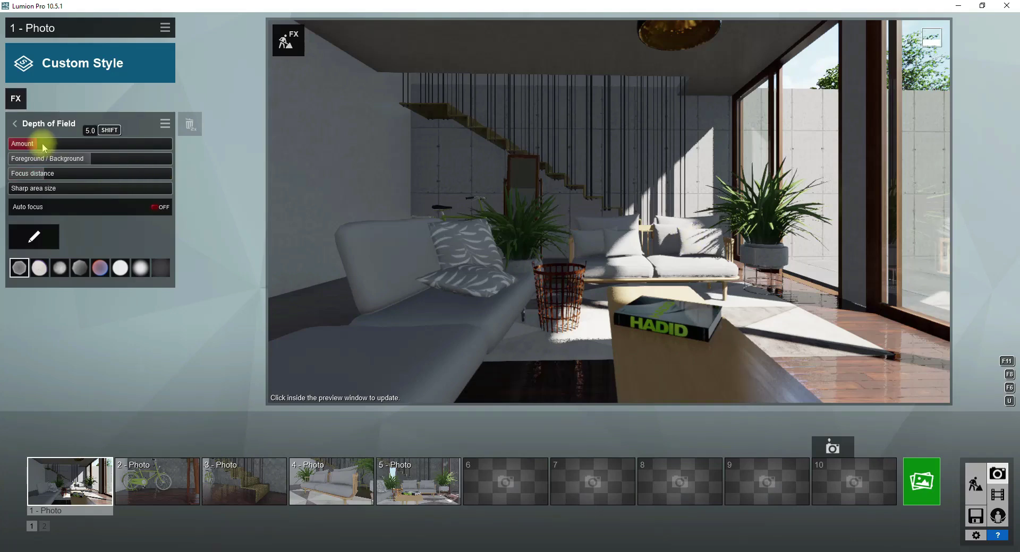
left_click_drag(137, 152, 212, 148)
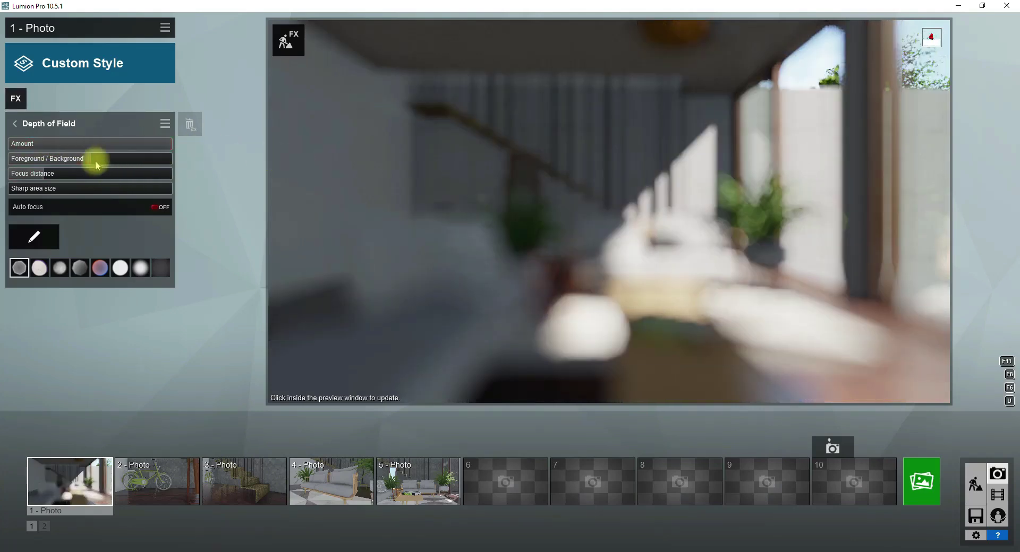
left_click_drag(98, 159, 23, 178)
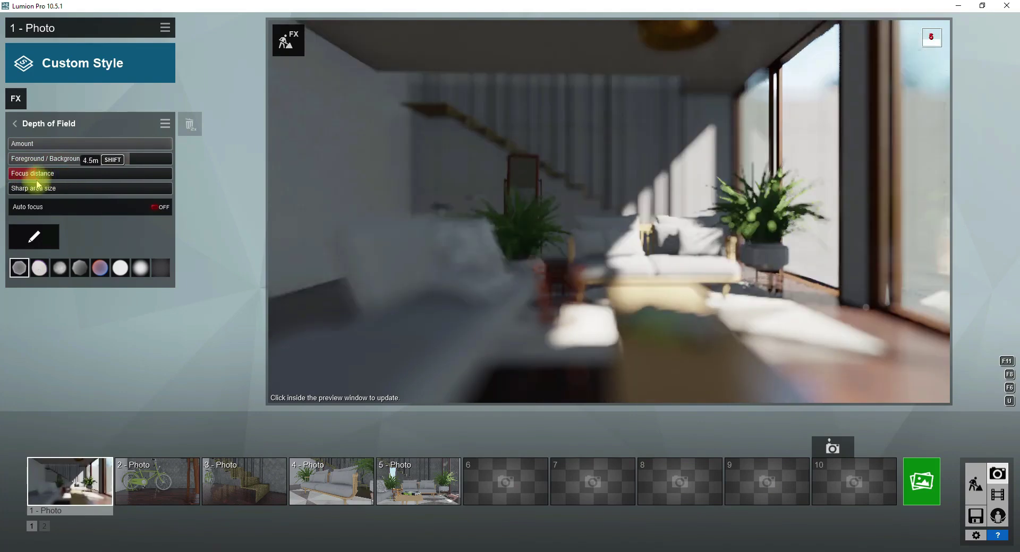
left_click_drag(152, 155, 38, 149)
- Give the stairs an aged aluminium material in the material editor
left_click(526, 234)
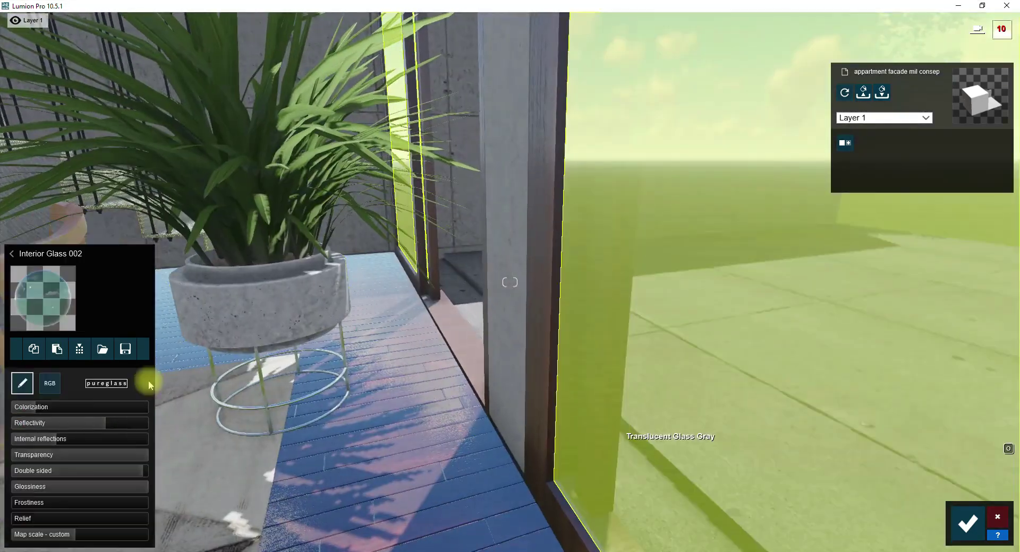
left_click(56, 348)
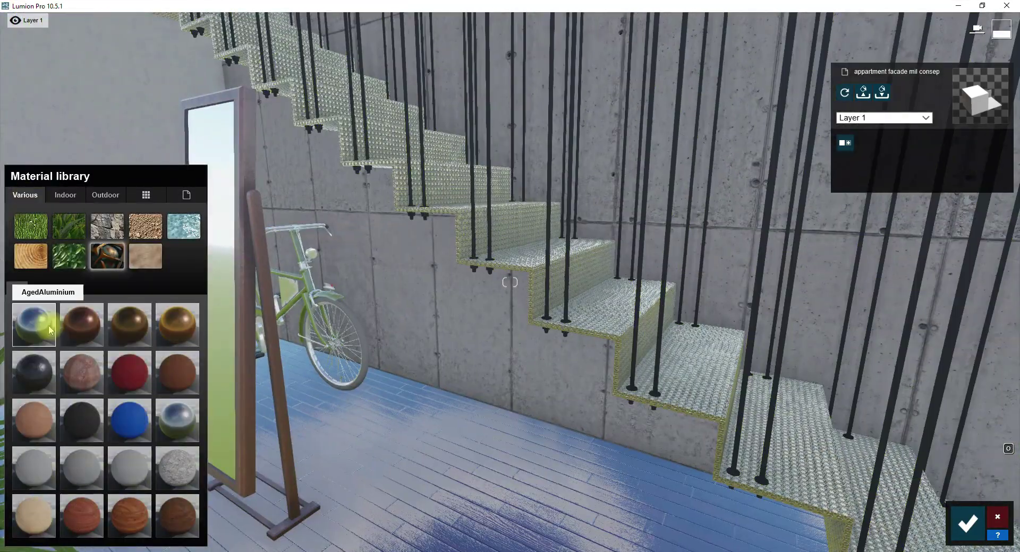
left_click(49, 325)
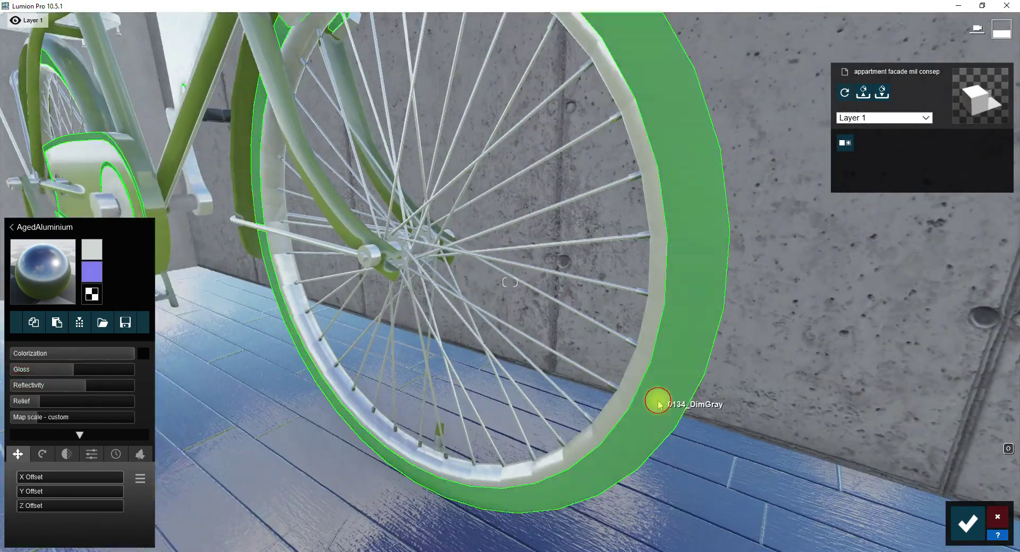
- Apply Plastic 006 to the bicycle tyre, making it black with more relief
left_click(659, 402)
left_click(178, 507)
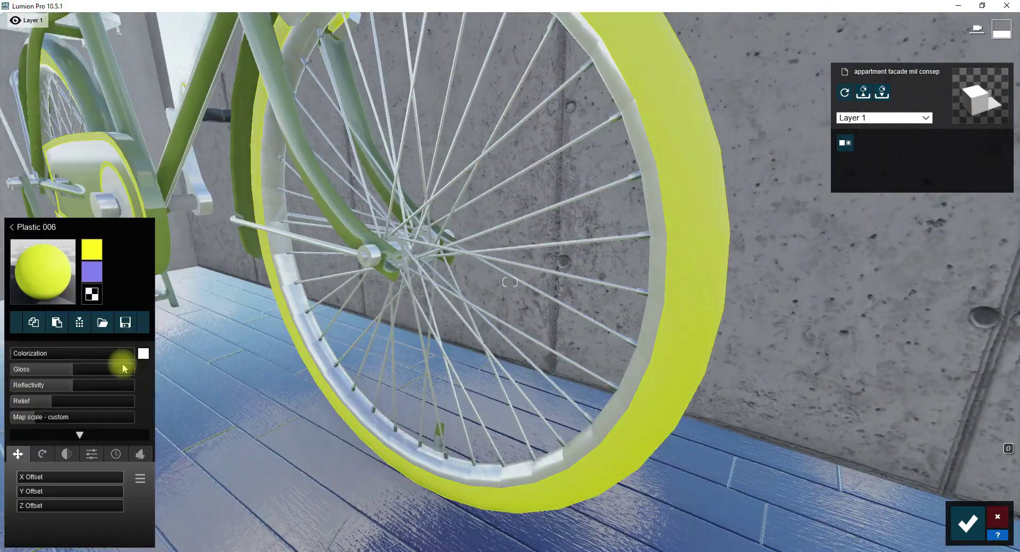
left_click_drag(52, 401, 121, 401)
left_click(115, 454)
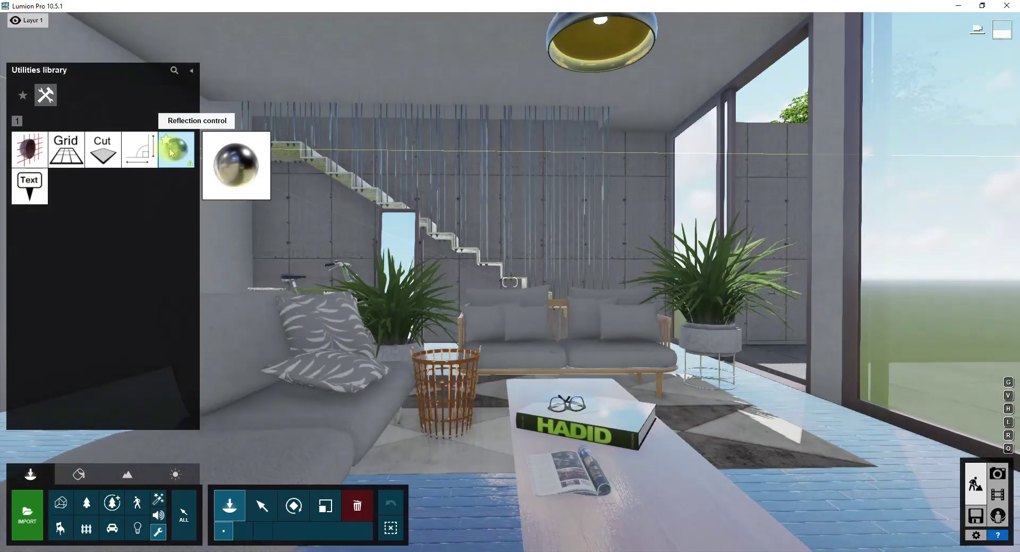
- Place a Reflection control sphere in the living room, raise it and shift it right
left_click(165, 150)
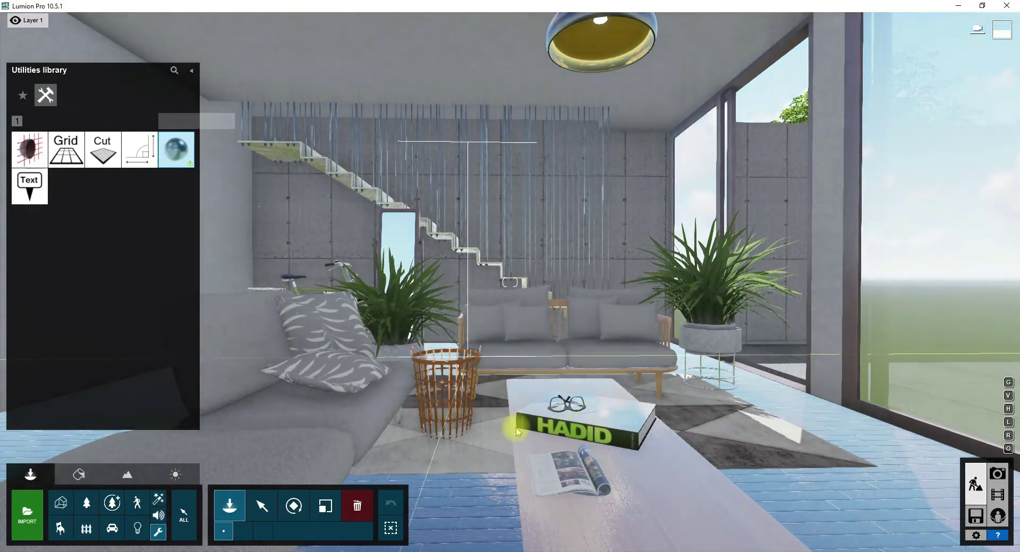
left_click(488, 425)
left_click(261, 505)
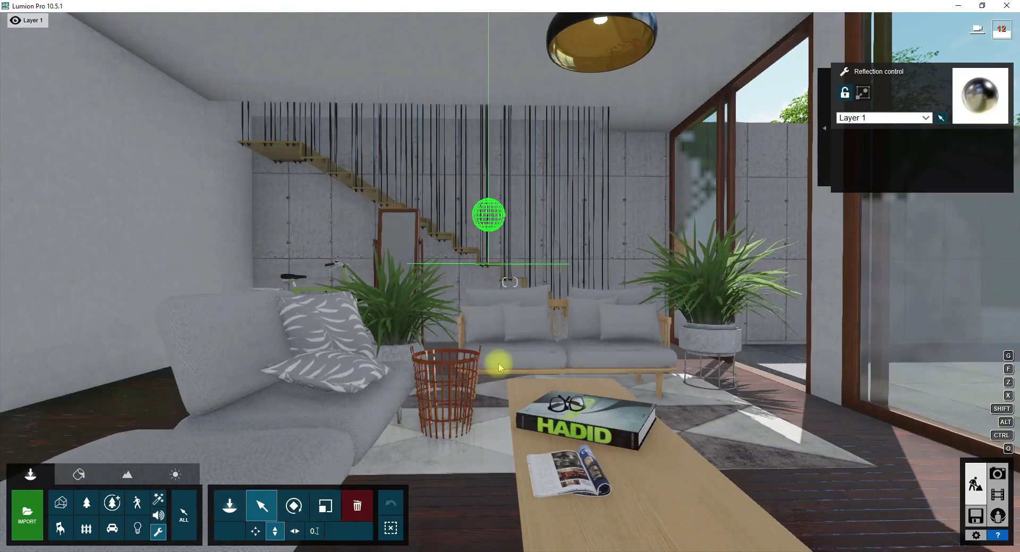
left_click_drag(498, 362, 498, 363)
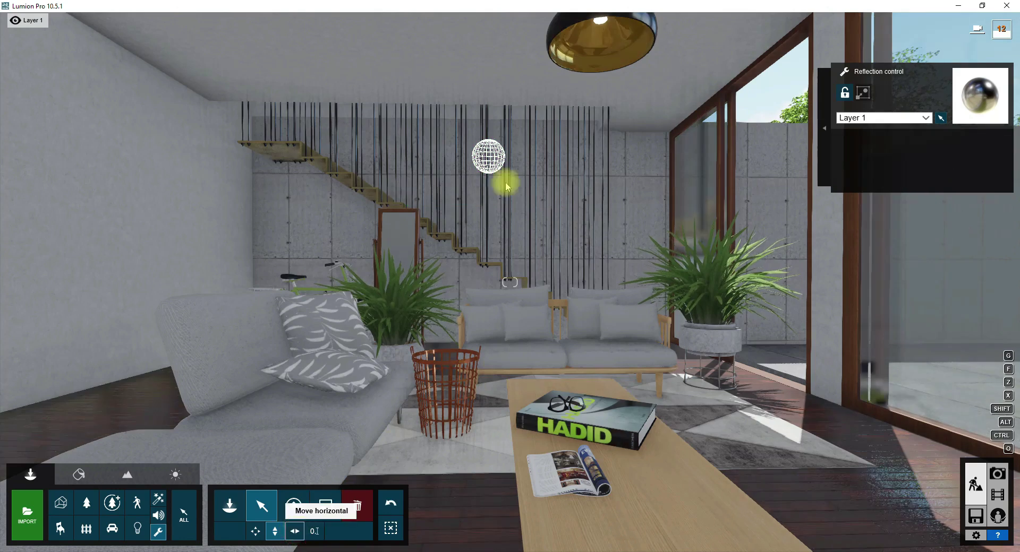
left_click_drag(497, 208, 558, 199)
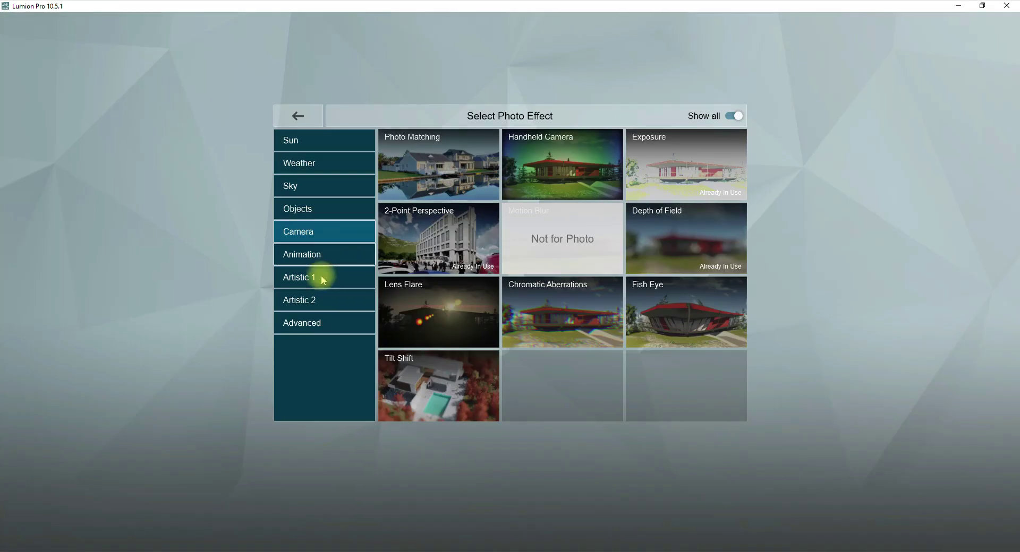
- Add the Artistic 1 Sharpen effect to the photo and refresh the preview
left_click(321, 279)
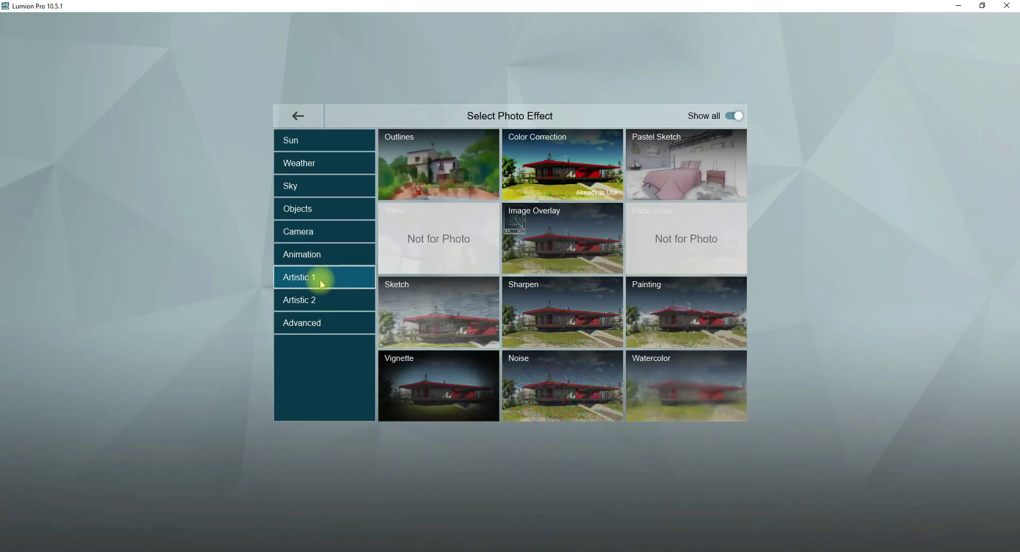
left_click(576, 312)
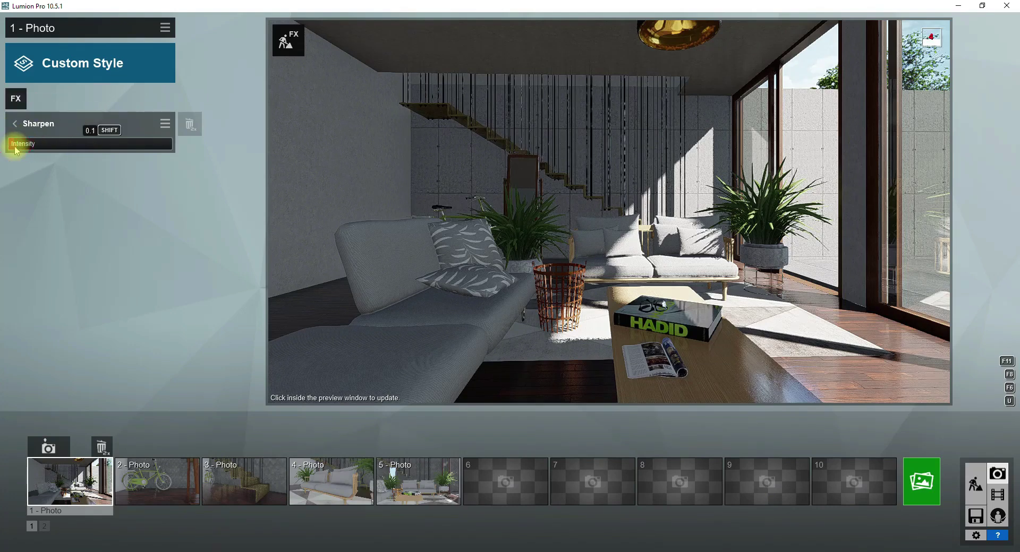
left_click(630, 242)
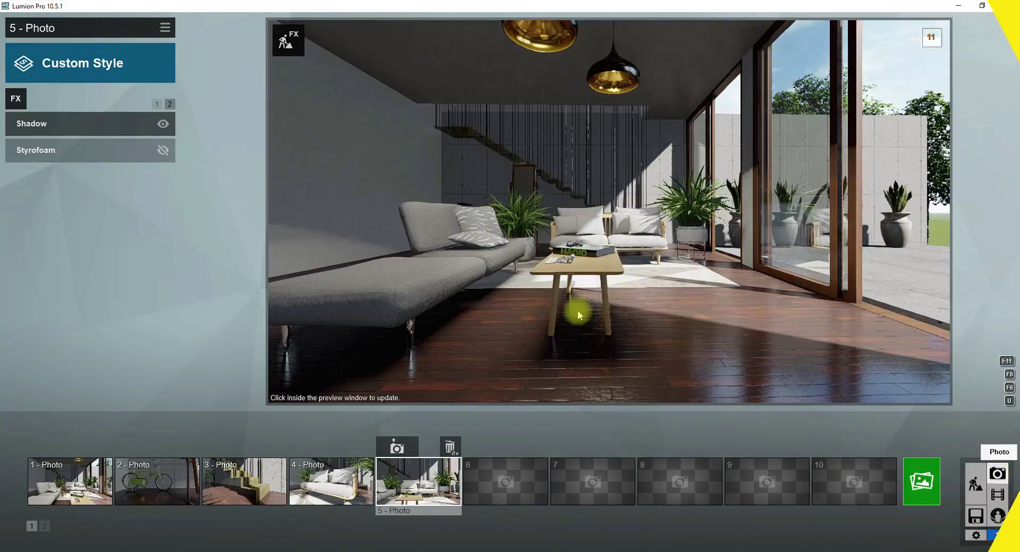
- Switch to Photo 5 and add a Vignette effect with amount 0.0
left_click(419, 487)
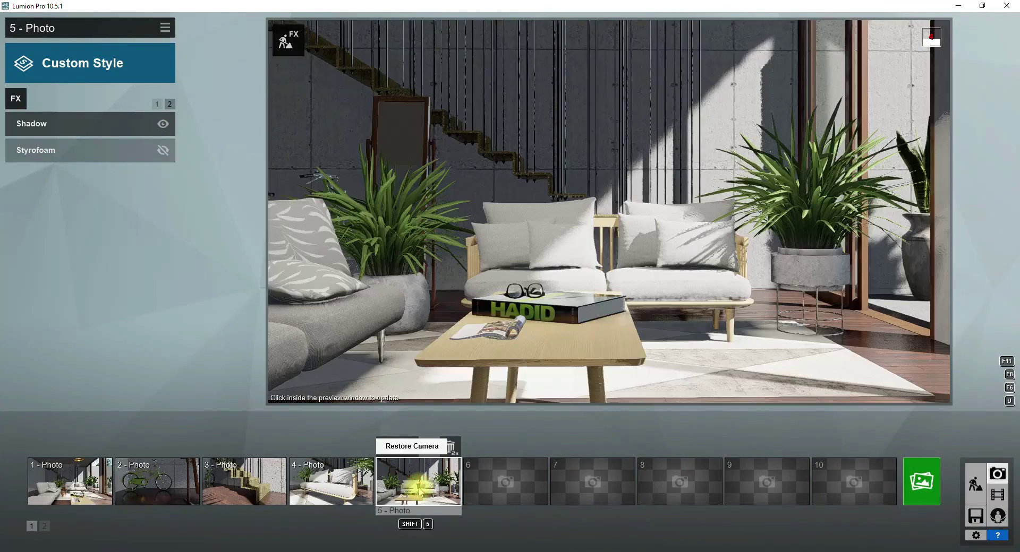
left_click(564, 295)
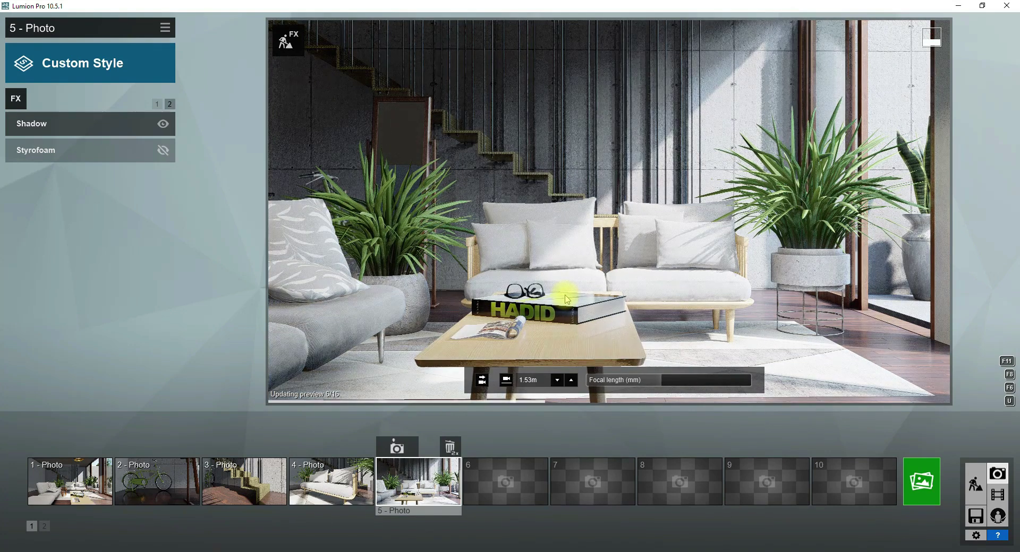
left_click(16, 101)
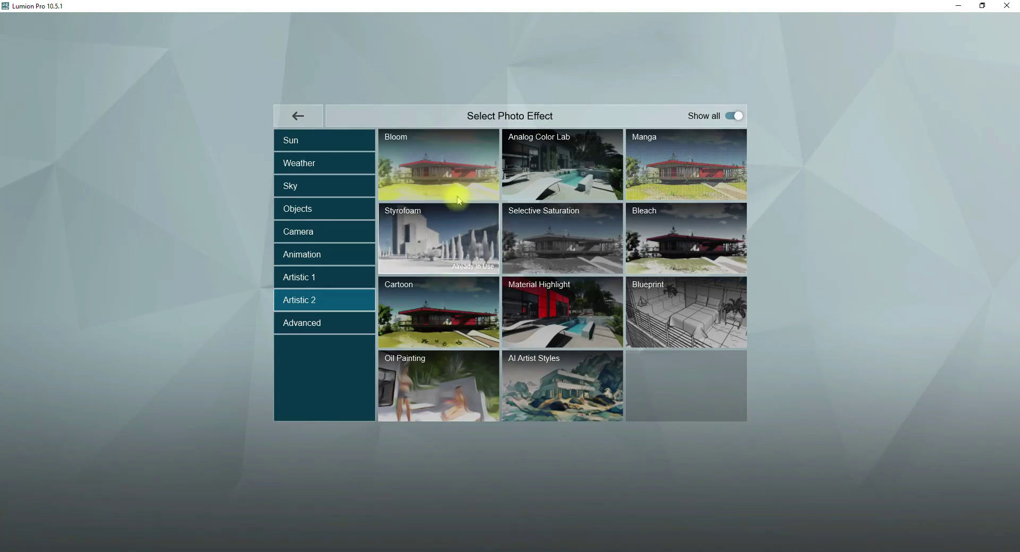
left_click(338, 276)
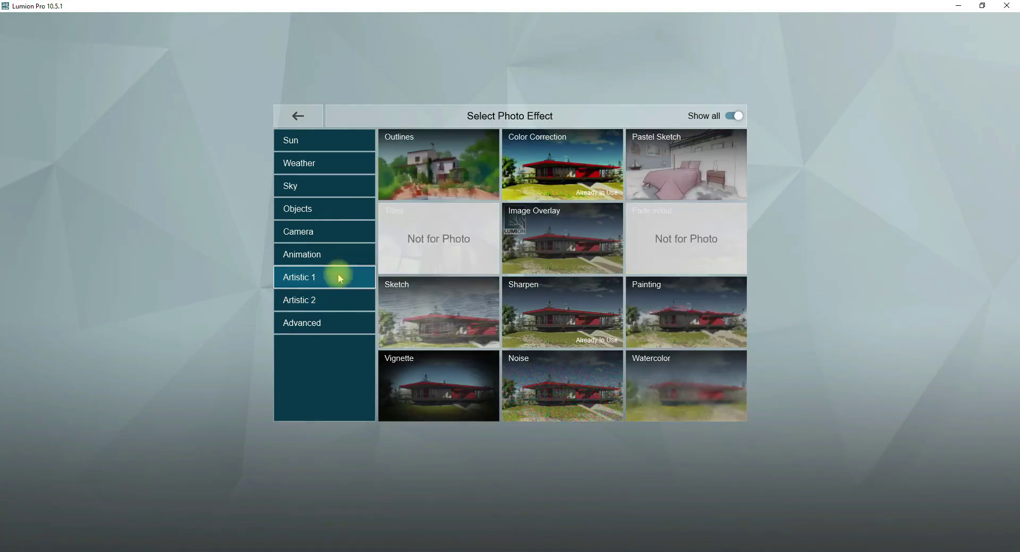
left_click(403, 396)
left_click_drag(40, 151, 14, 156)
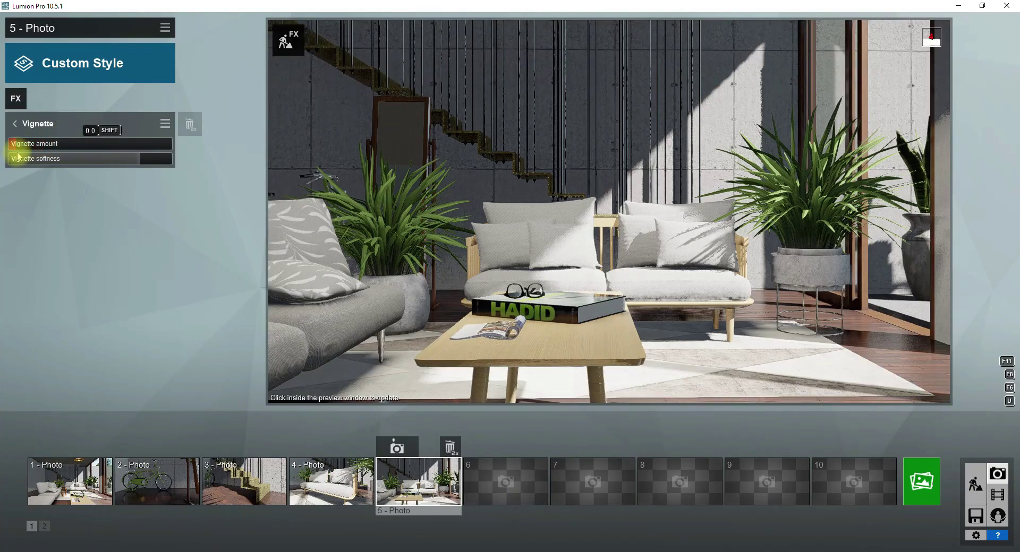
left_click(21, 124)
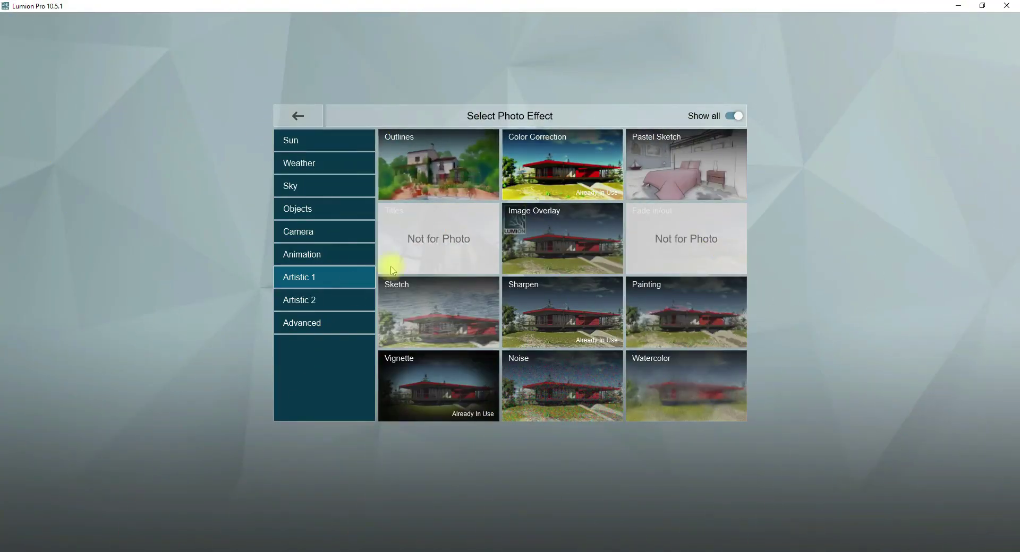
- Add Analog Color Lab to Photo 5 with a warmer style and lower amount
left_click(330, 299)
left_click(585, 155)
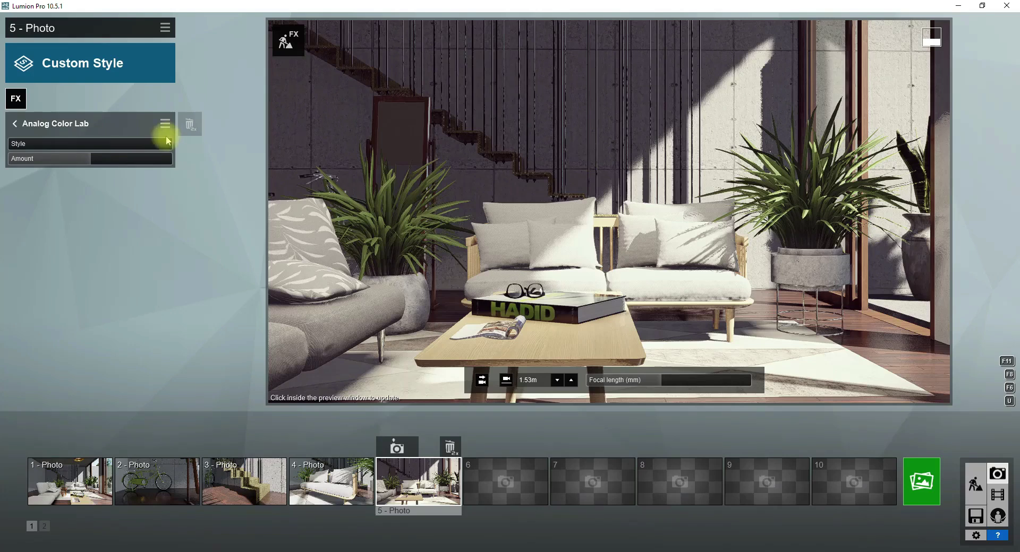
left_click_drag(47, 153, 104, 159)
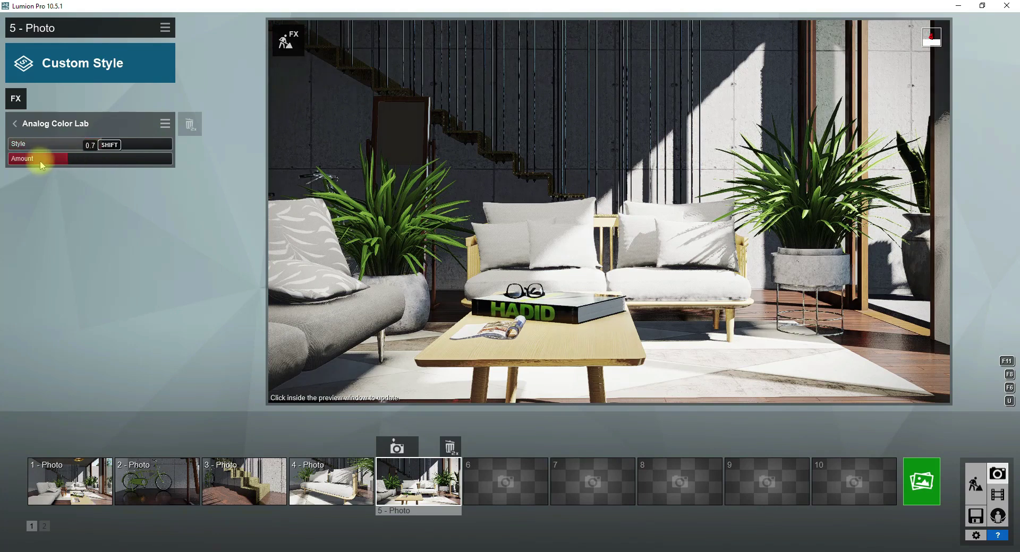
left_click_drag(40, 163, 34, 163)
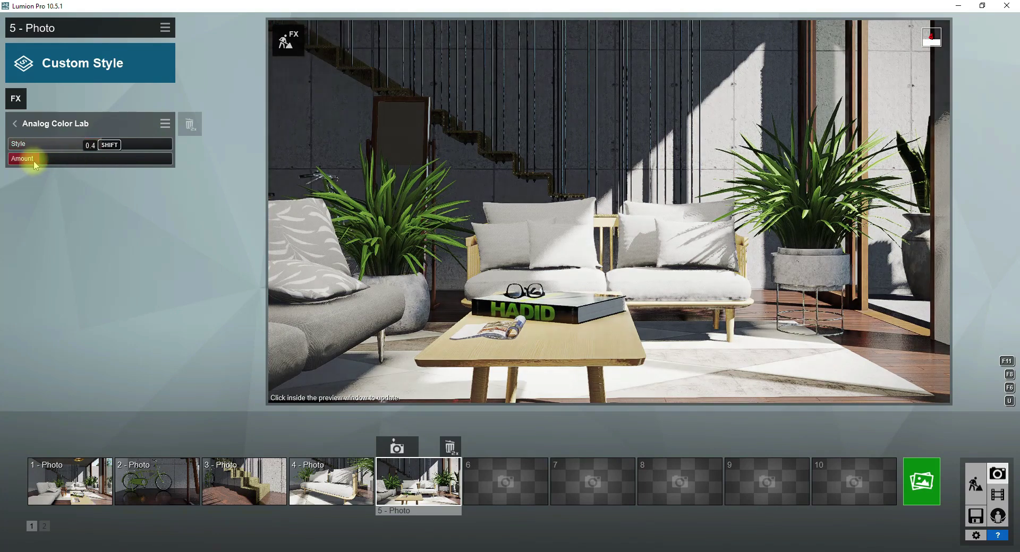
left_click(575, 214)
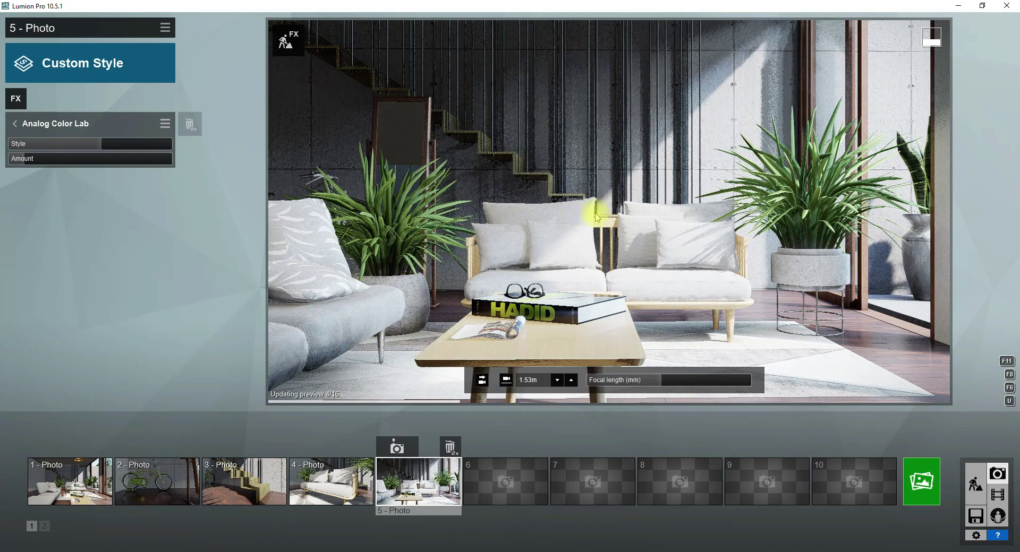